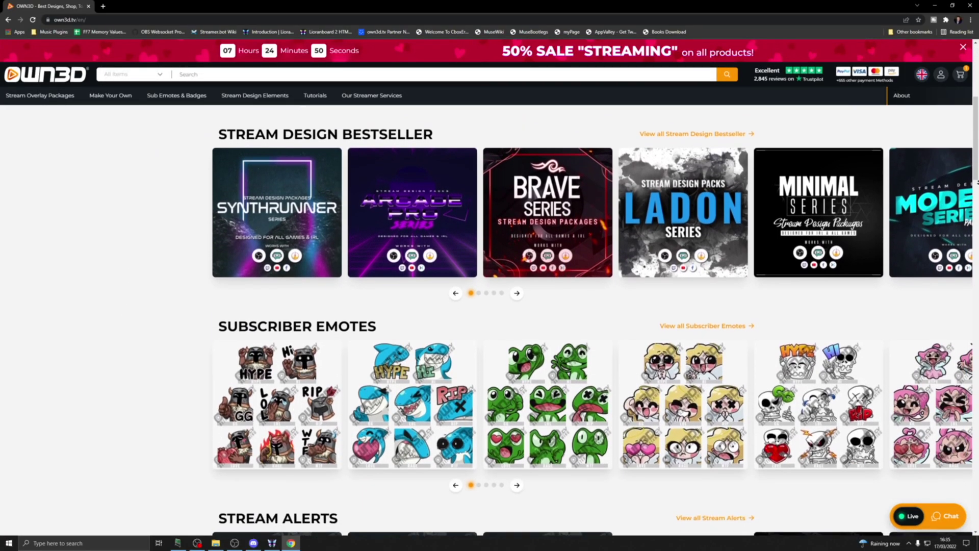
# Scroll down the OWN3D store homepage past its emote, badge, trailer and avatar makers.
pyautogui.scroll(-5, 548, 320)
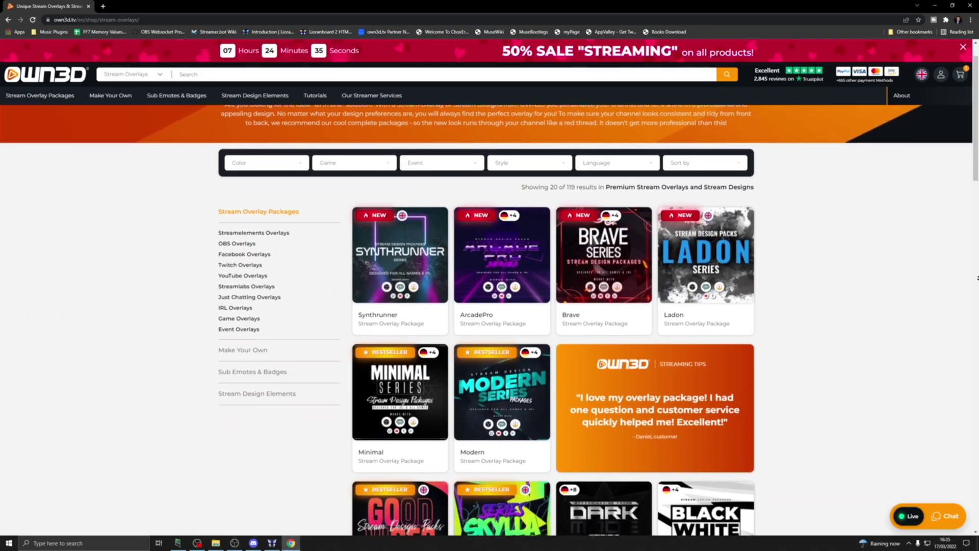
pyautogui.scroll(-1, 489, 306)
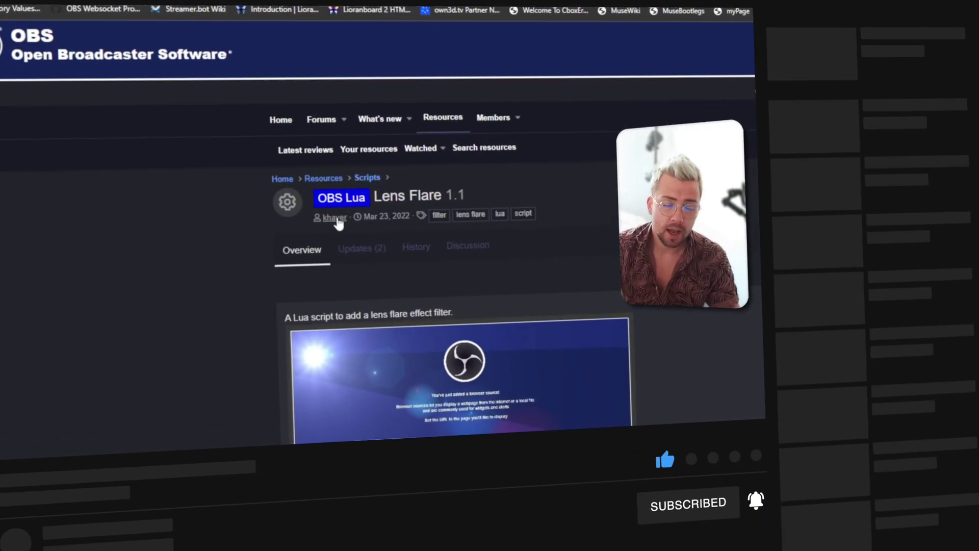
# Scroll through the Lens Flare 1.1 resource page's screenshot, sliders and install description.
pyautogui.moveTo(368, 216)
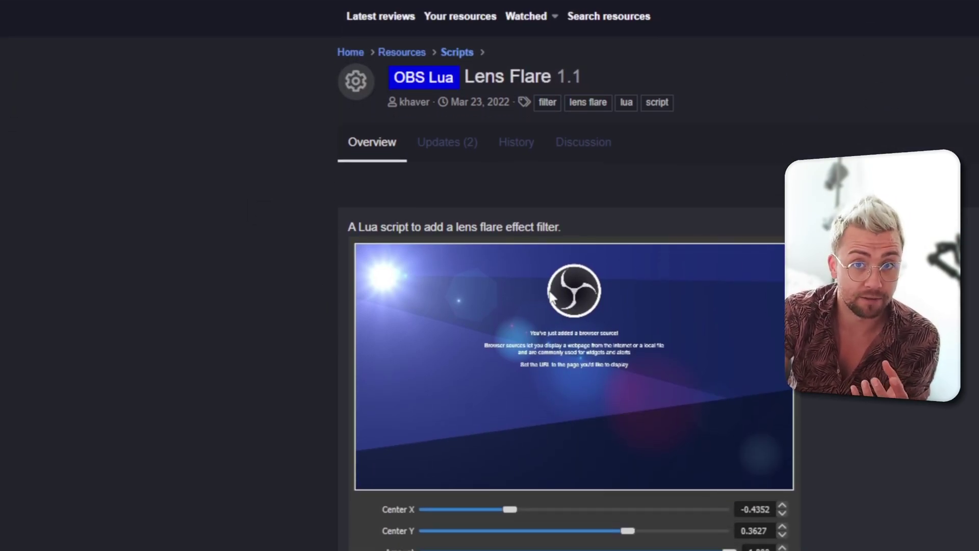
pyautogui.scroll(-2, 549, 293)
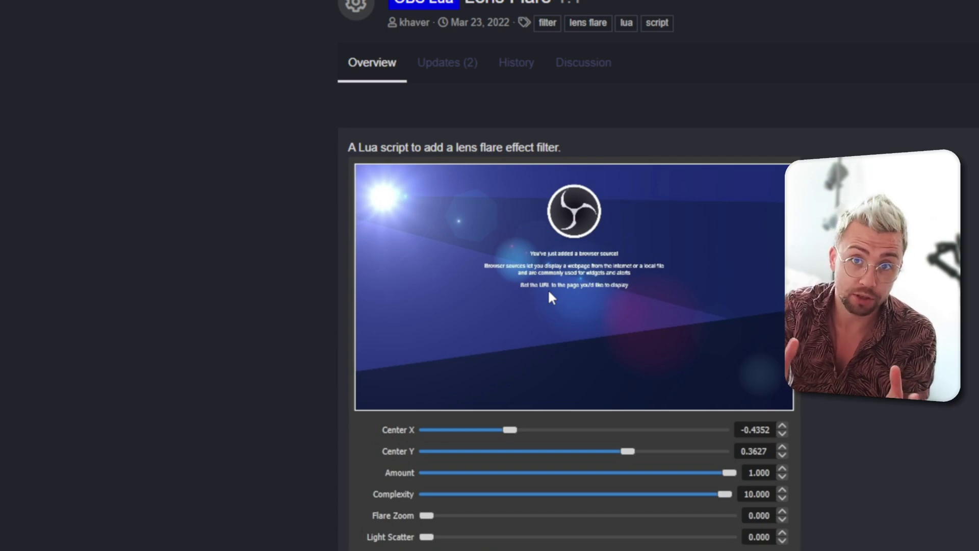
pyautogui.scroll(-10, 549, 294)
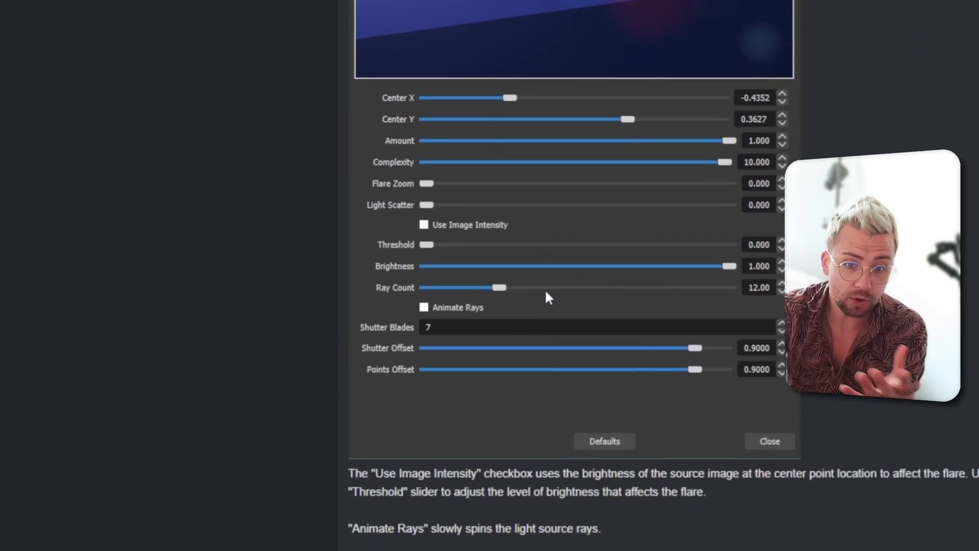
pyautogui.scroll(-6, 546, 292)
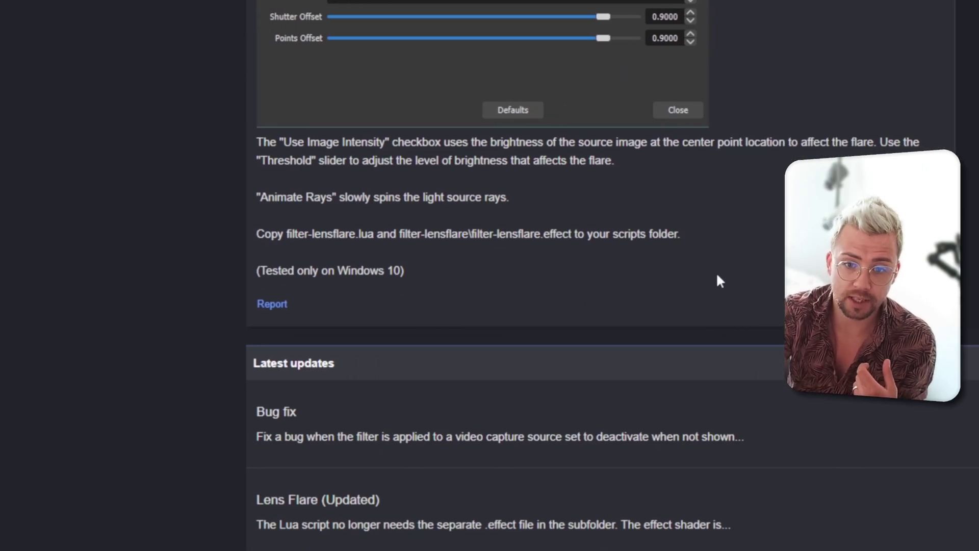
pyautogui.scroll(12, 699, 282)
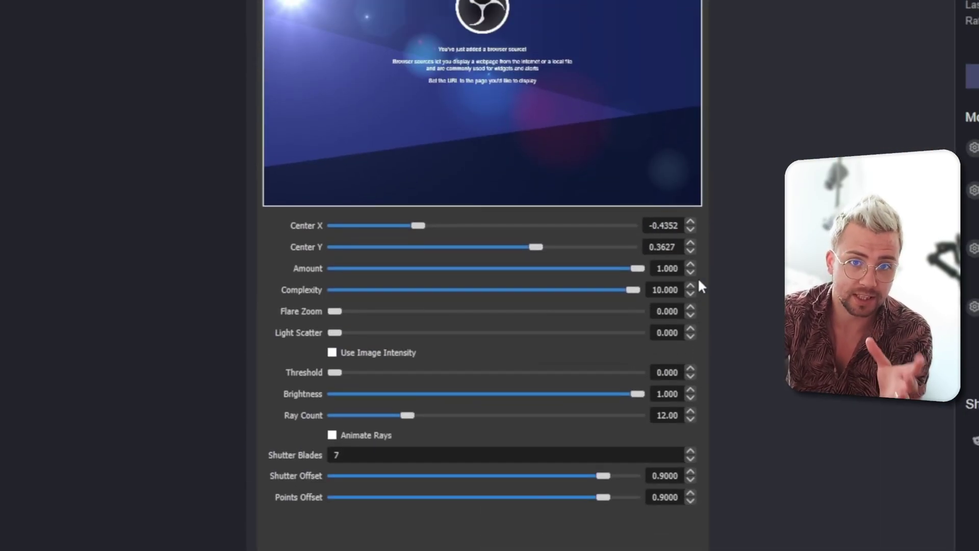
pyautogui.scroll(3, 569, 229)
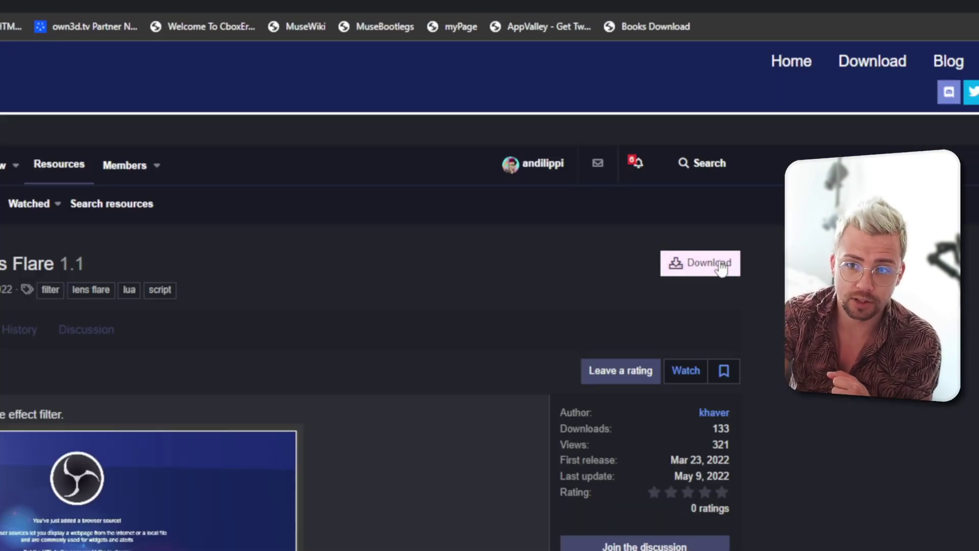
# Download the Lens Flare script zip, open it, and move its window lower on screen.
pyautogui.click(695, 287)
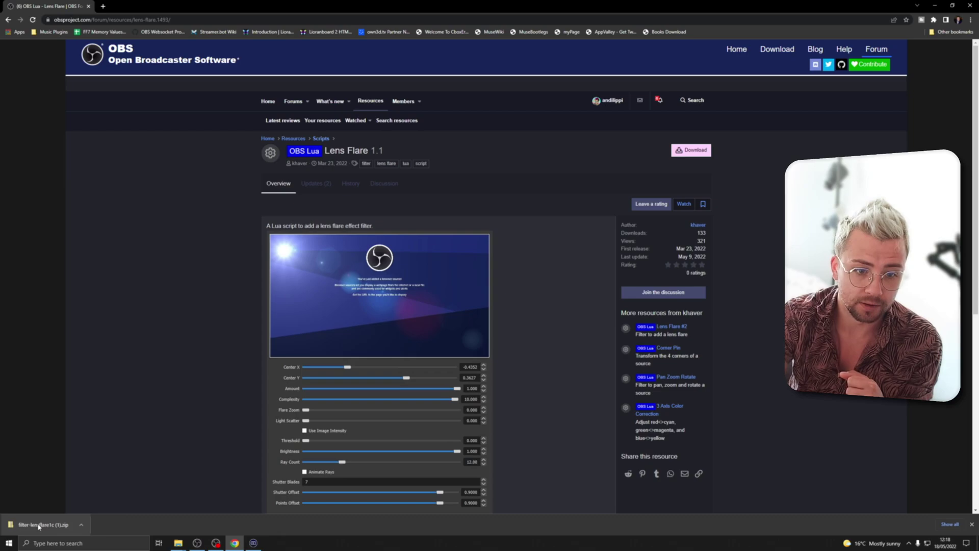
pyautogui.click(38, 525)
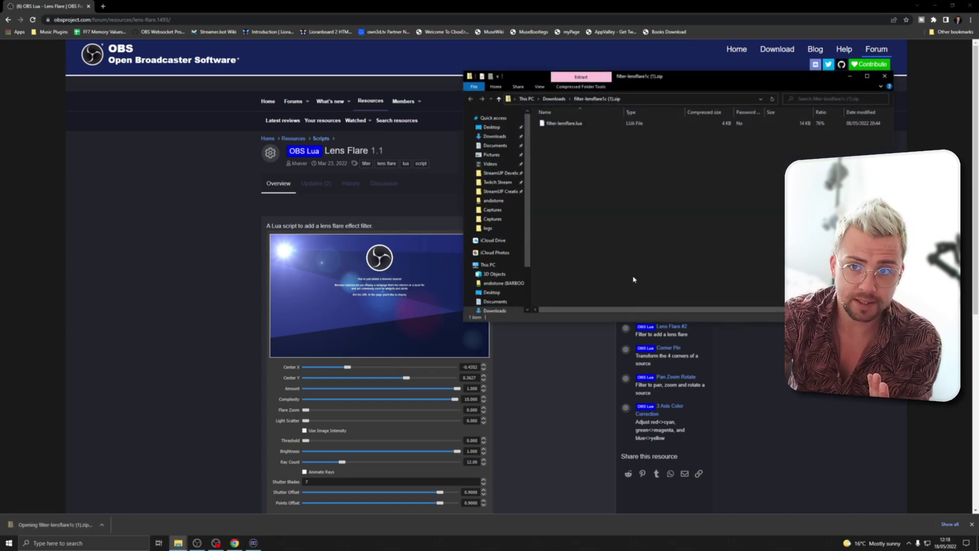
pyautogui.moveTo(670, 83); pyautogui.dragTo(474, 151)
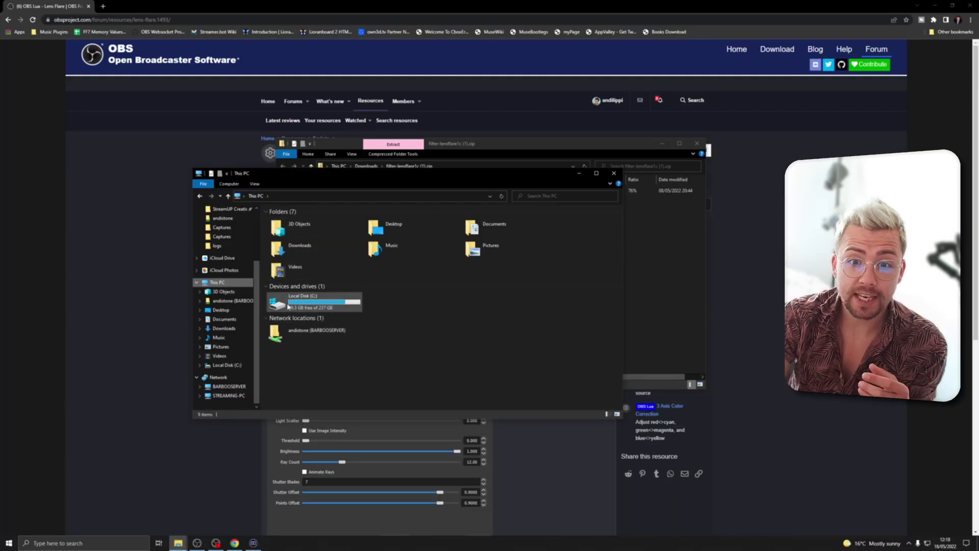
# Browse to C:\Program Files\obs-studio\data\obs-plugins\frontend-tools\scripts in File Explorer.
pyautogui.doubleClick(298, 302)
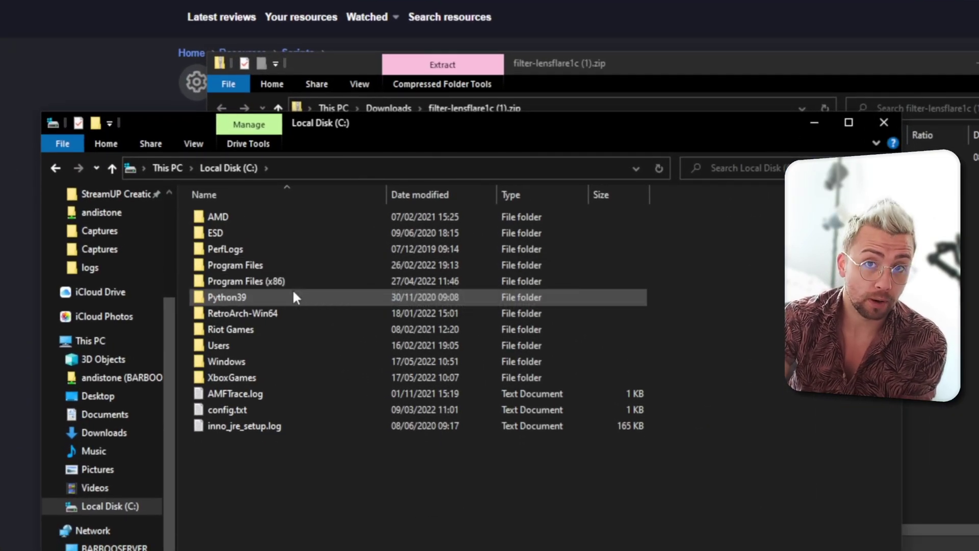
pyautogui.doubleClick(250, 265)
pyautogui.scroll(-4, 263, 298)
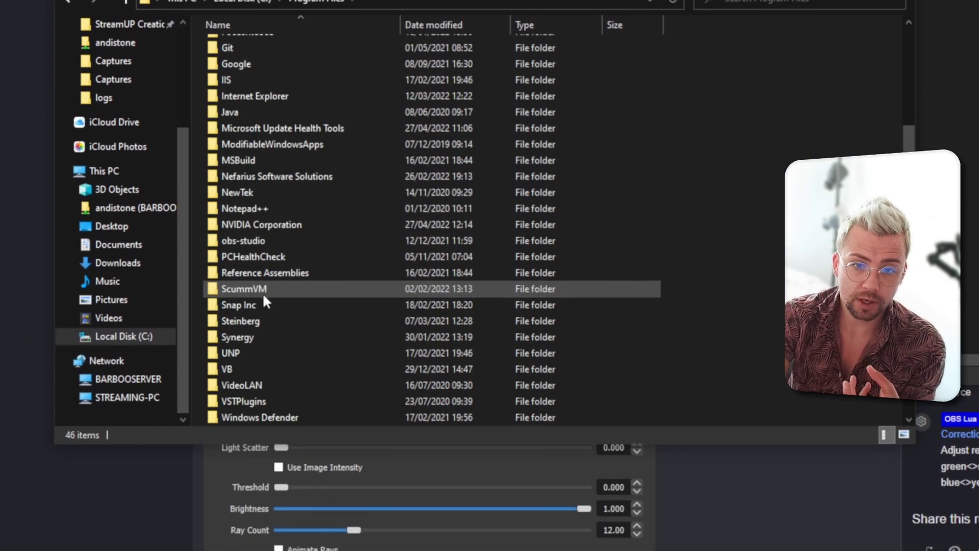
pyautogui.doubleClick(250, 240)
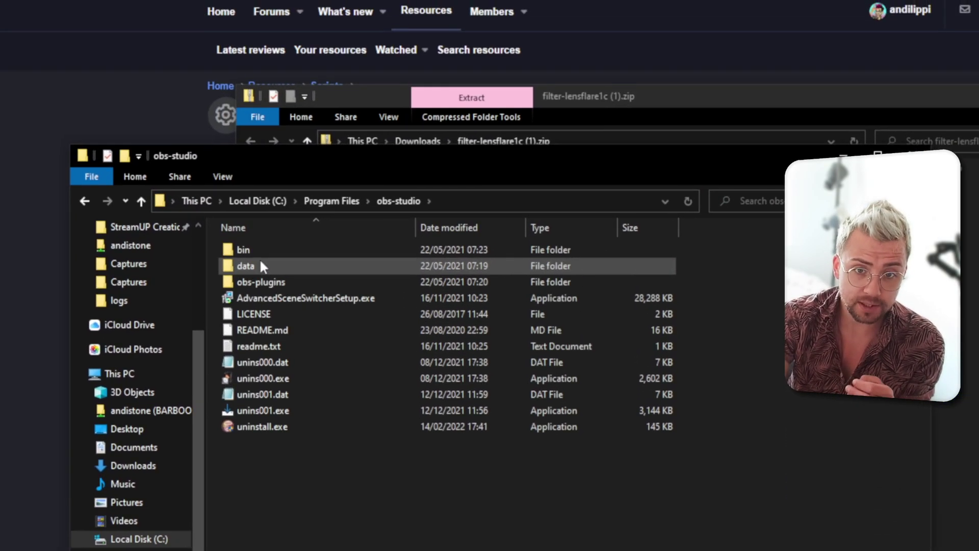
pyautogui.click(245, 83)
pyautogui.doubleClick(260, 264)
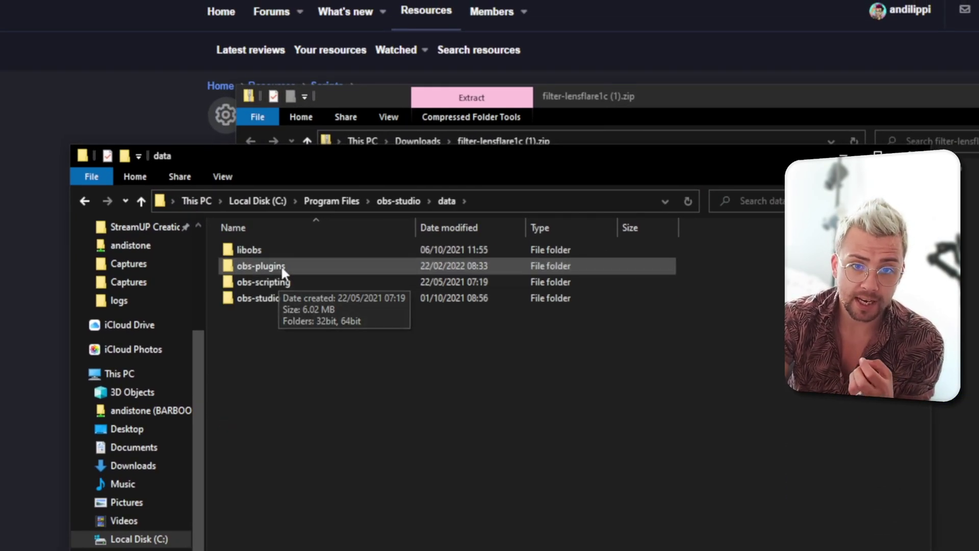
pyautogui.doubleClick(293, 267)
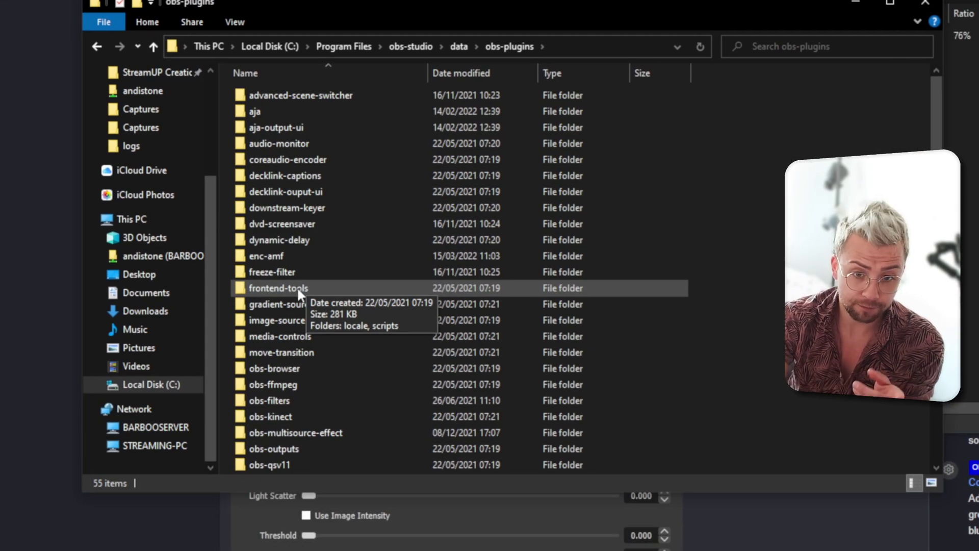
pyautogui.doubleClick(296, 286)
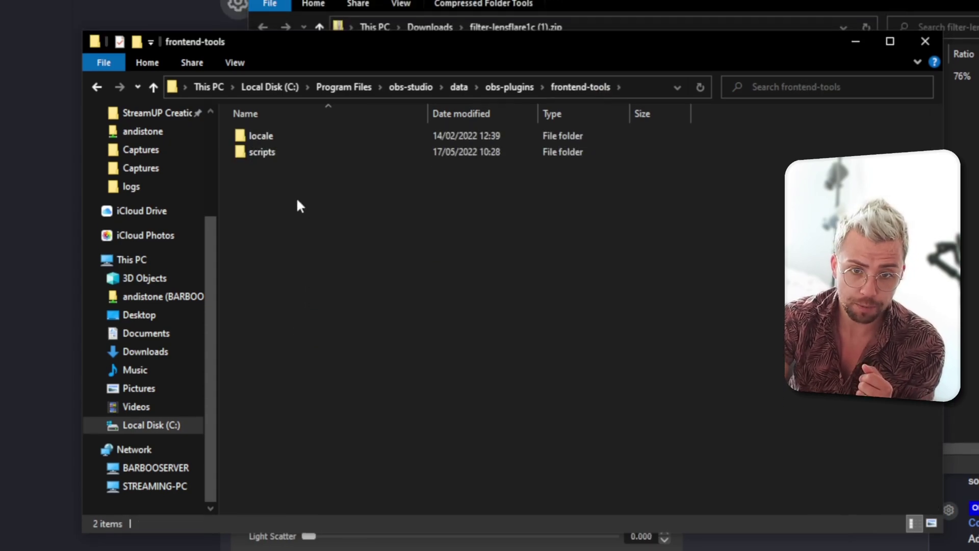
pyautogui.doubleClick(281, 257)
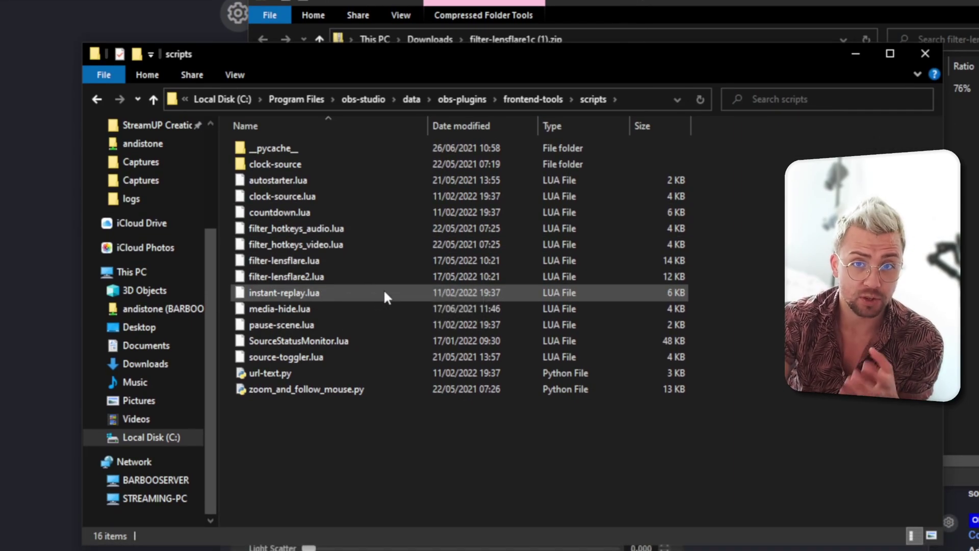
# Copy filter-lensflare.lua from the zip and paste it into the scripts folder.
pyautogui.click(961, 122)
pyautogui.click(228, 187)
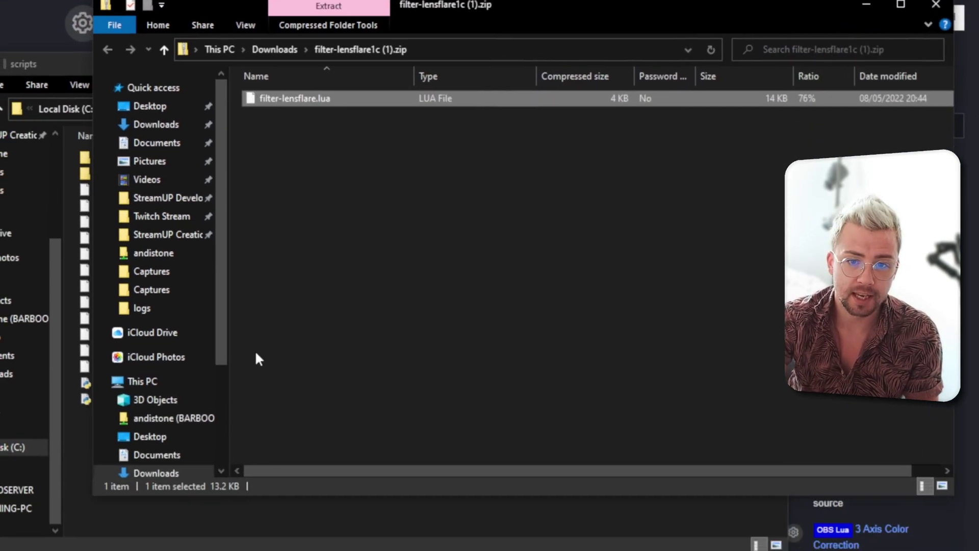
pyautogui.hotkey('ctrl', 'c')
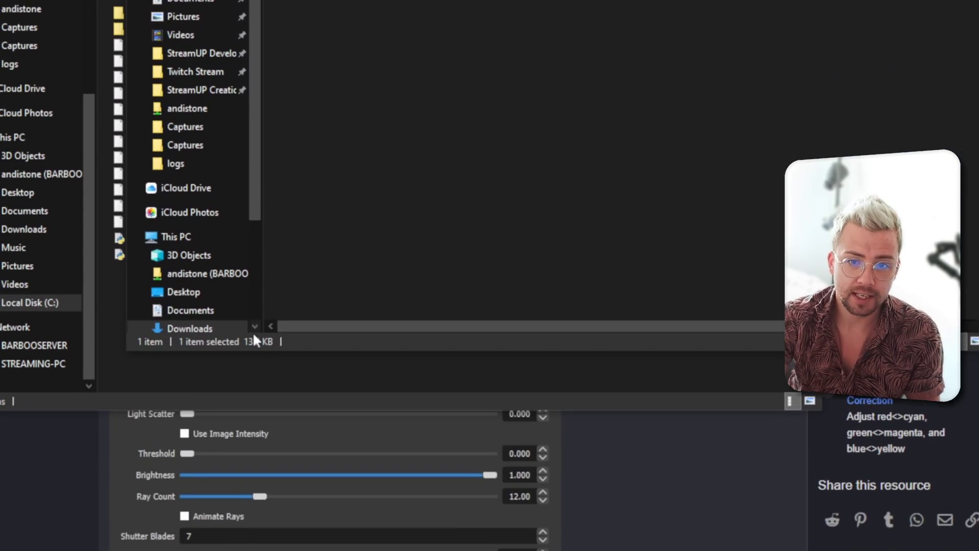
pyautogui.hotkey('alt', 'Tab')
pyautogui.hotkey('ctrl', 'v')
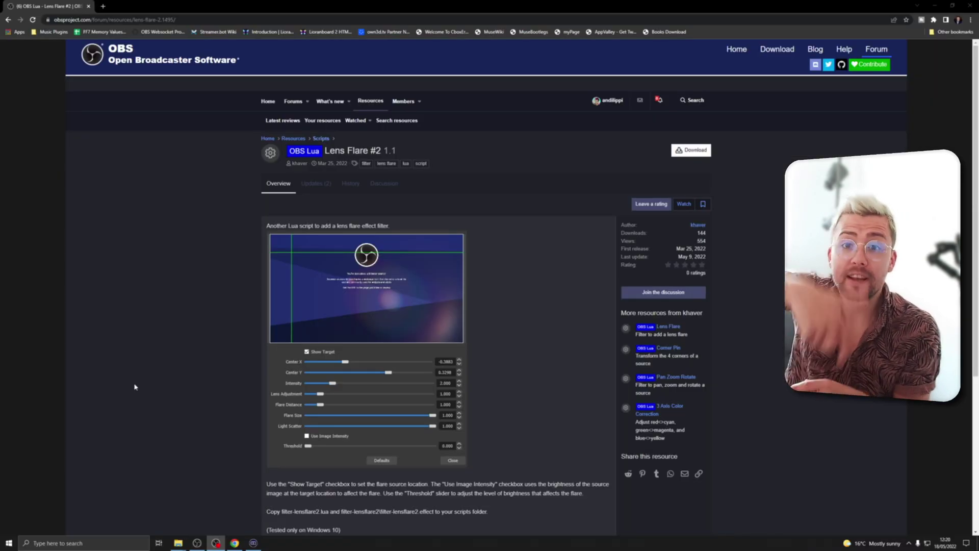
# Copy filter-lensflare2.lua from the Lens Flare #2 zip into the OBS scripts folder.
pyautogui.scroll(-5, 351, 237)
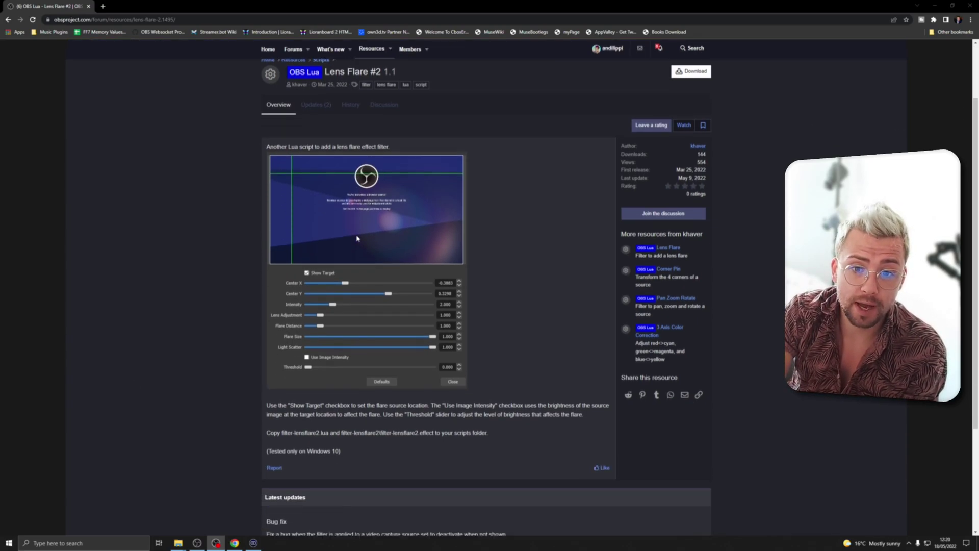
pyautogui.scroll(5, 355, 287)
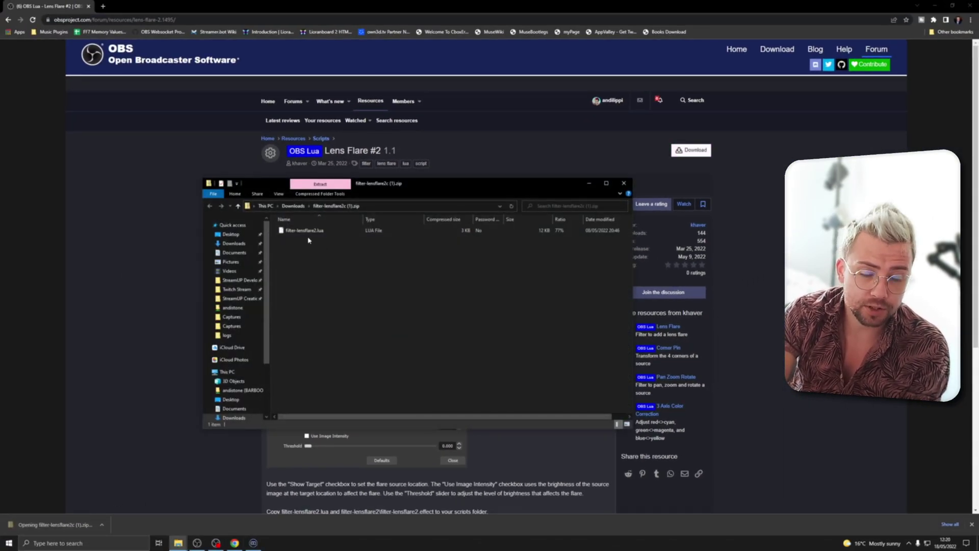
pyautogui.rightClick(301, 230)
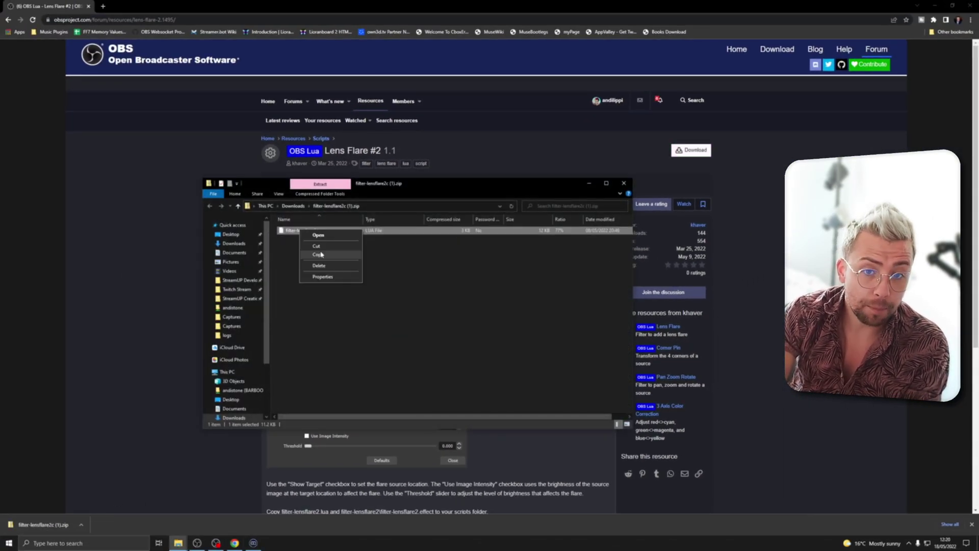
pyautogui.click(320, 255)
pyautogui.click(172, 544)
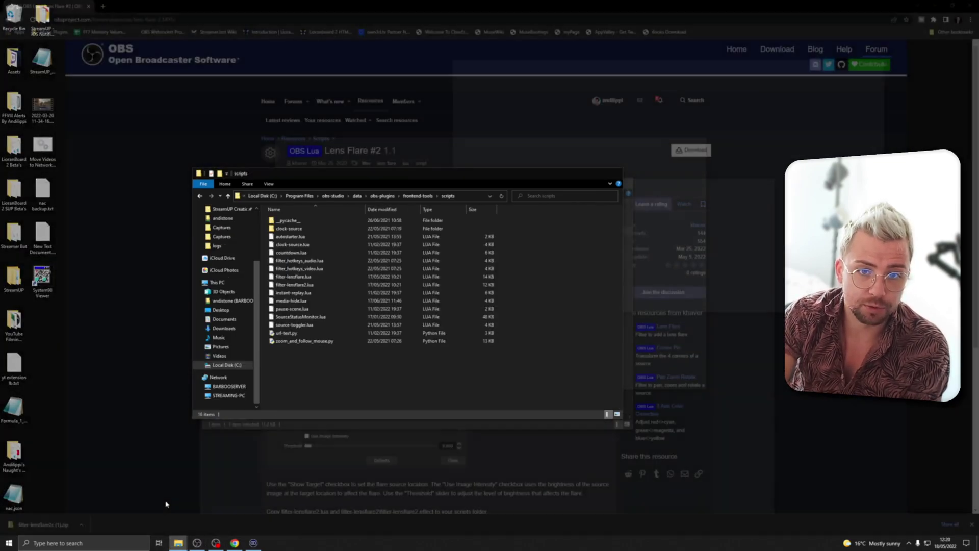
pyautogui.click(157, 509)
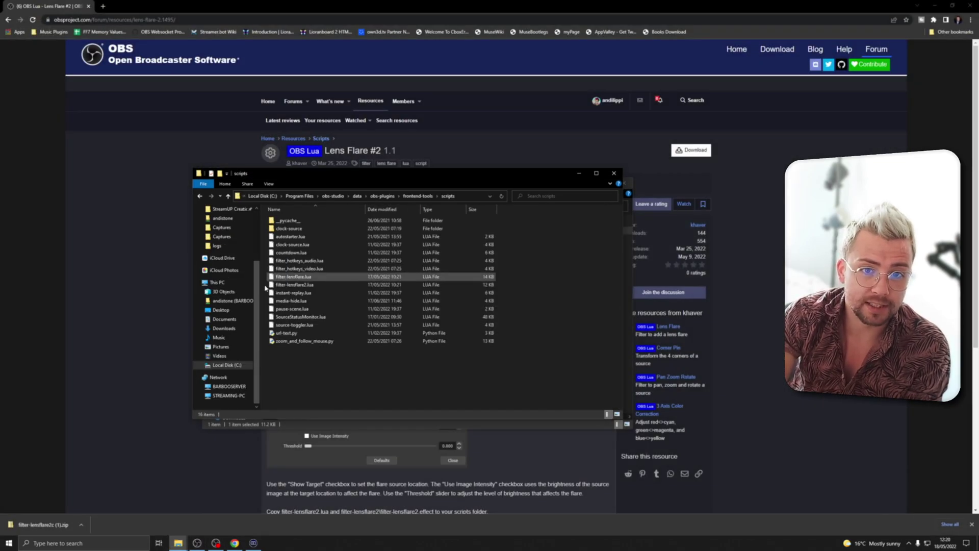
pyautogui.click(359, 421)
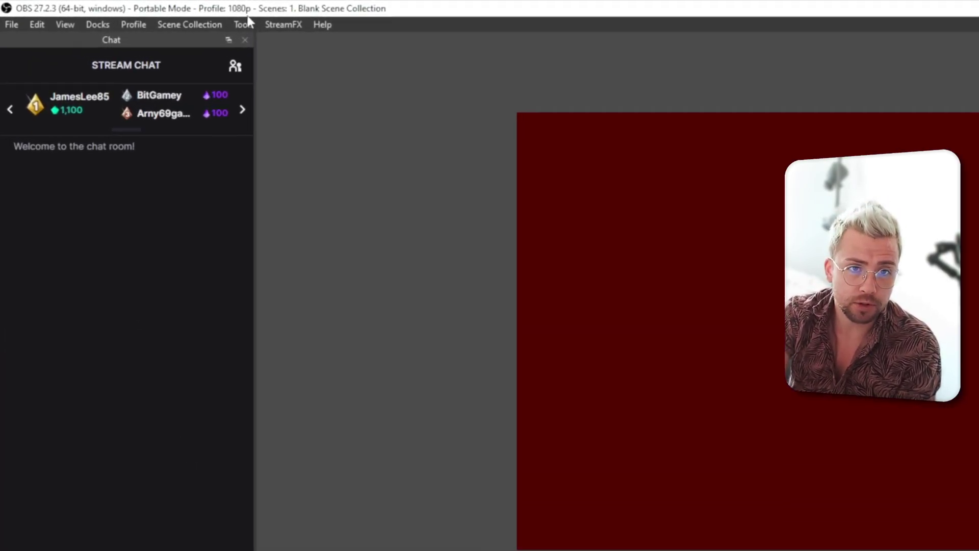
# Add filter-lensflare.lua and filter-lensflare2.lua in the Tools > Scripts manager.
pyautogui.click(128, 13)
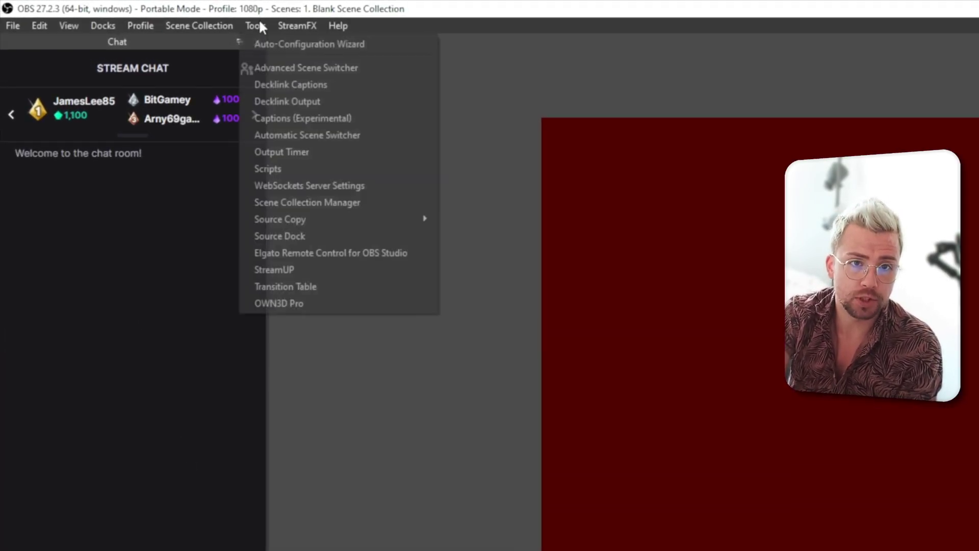
pyautogui.click(283, 168)
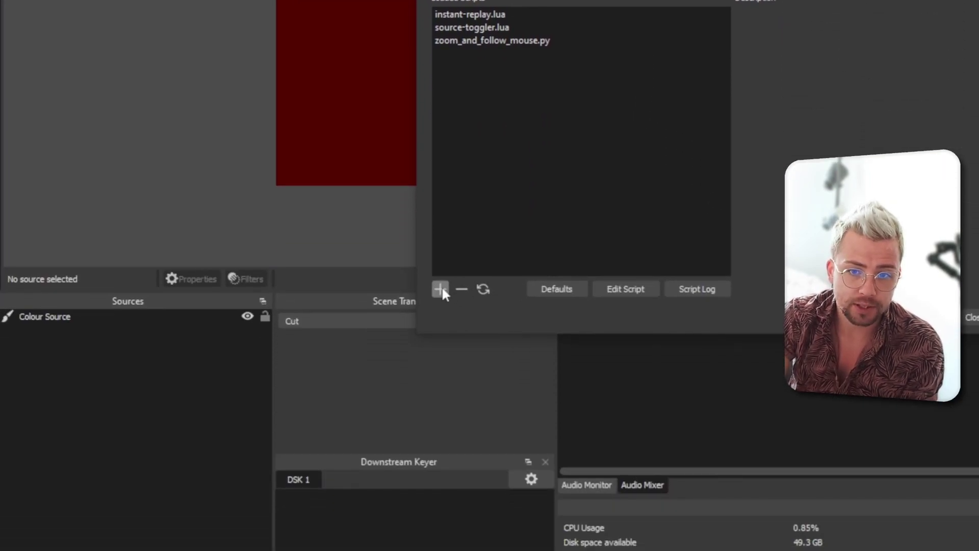
pyautogui.click(442, 290)
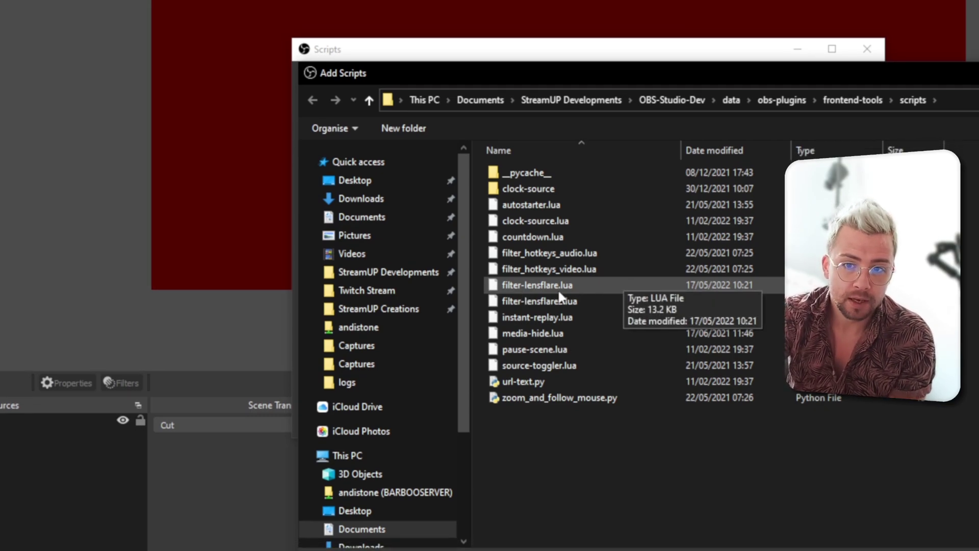
pyautogui.click(528, 291)
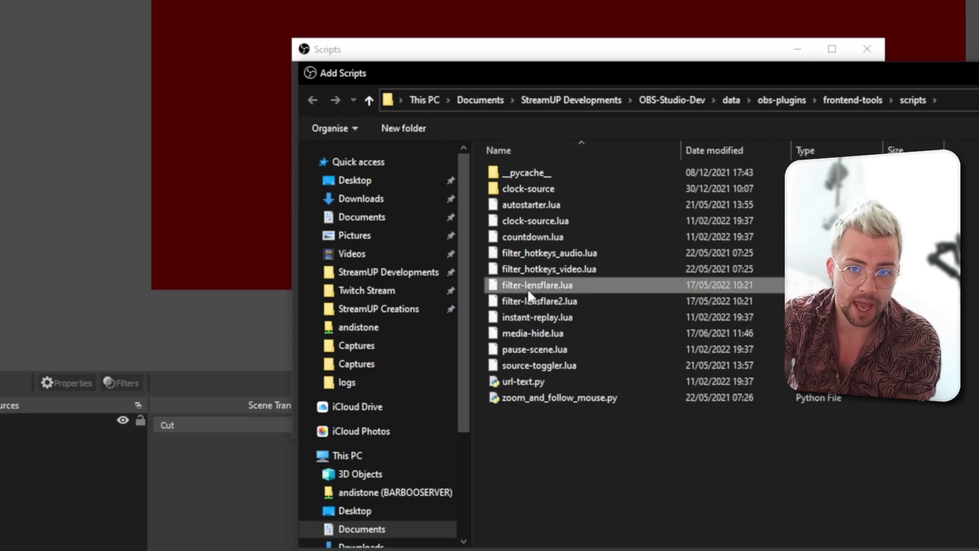
pyautogui.doubleClick(529, 292)
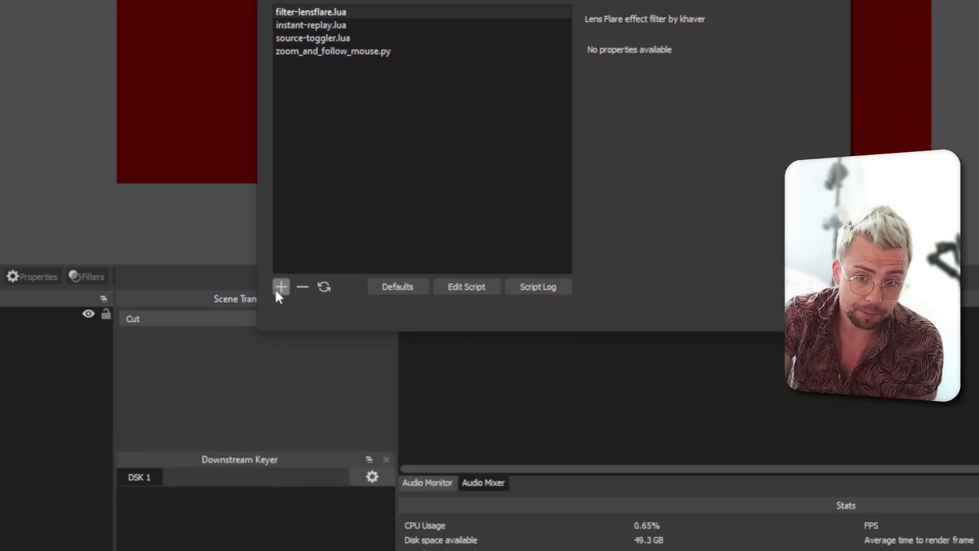
pyautogui.click(280, 287)
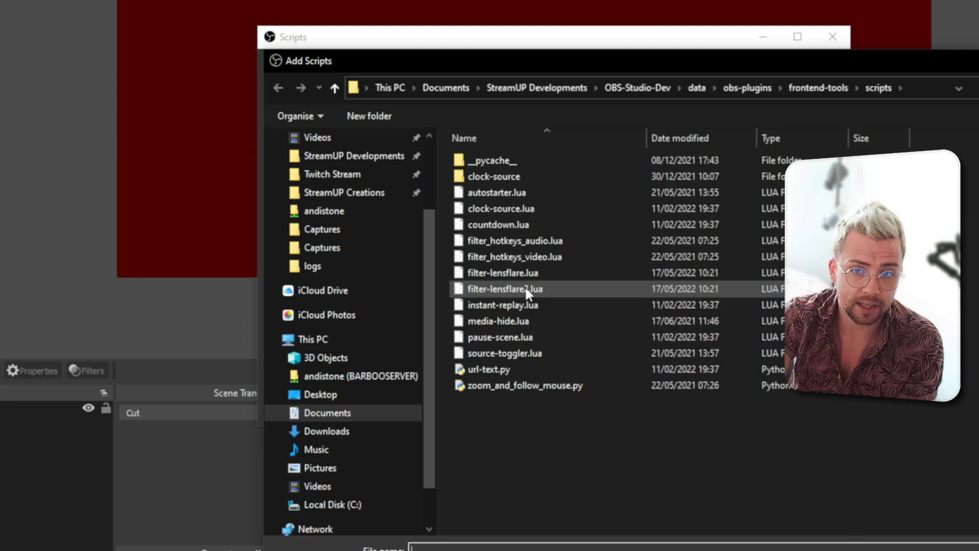
pyautogui.doubleClick(542, 286)
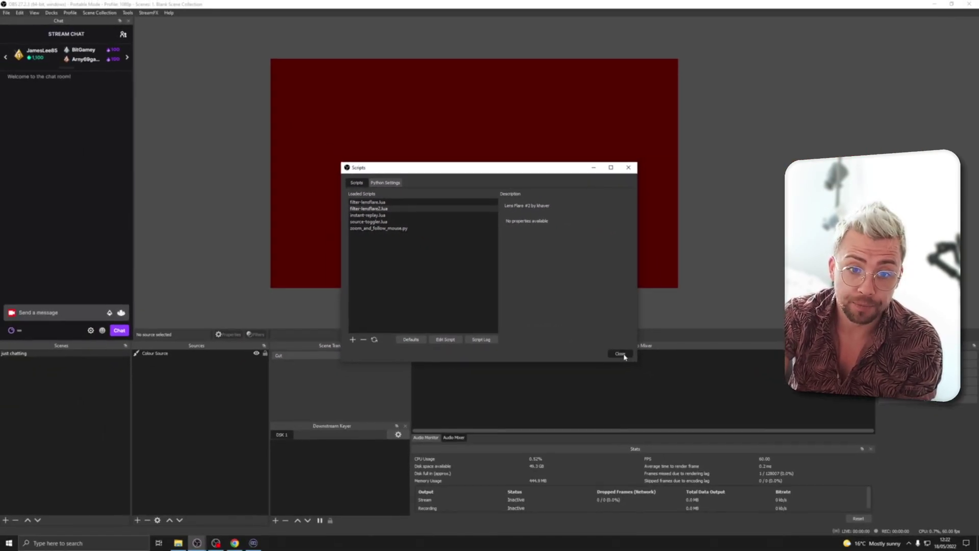
# Close Scripts and pick Lens Flare from the Colour Source's Effect Filters add list.
pyautogui.click(810, 468)
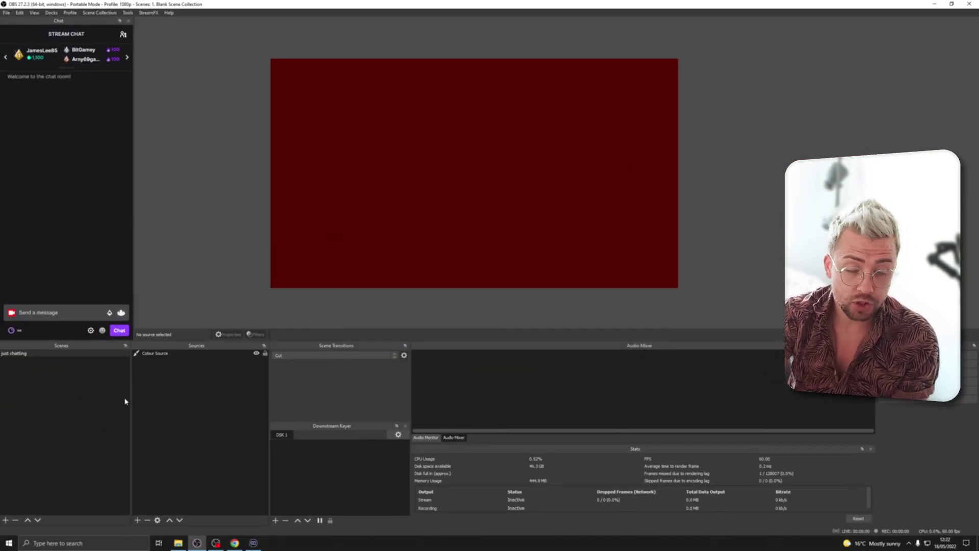
pyautogui.click(168, 352)
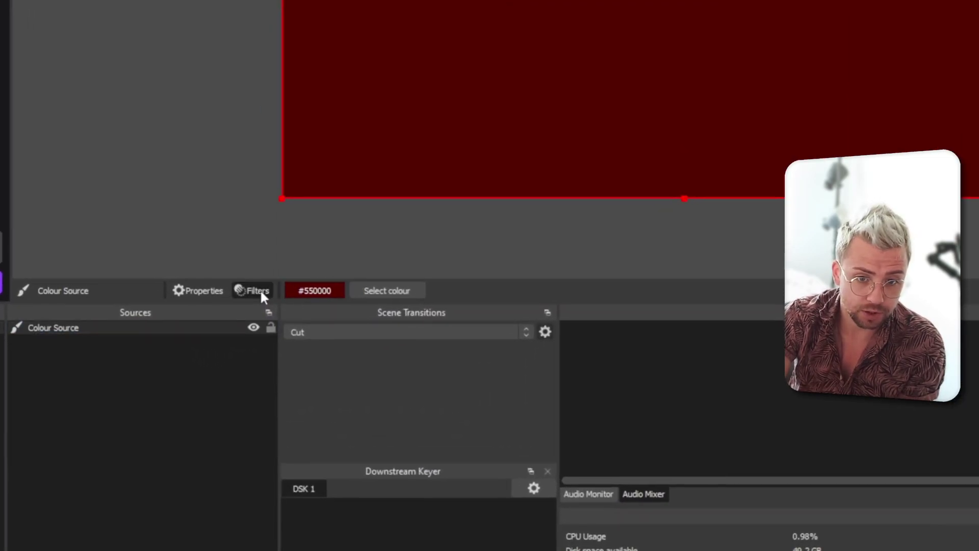
pyautogui.click(256, 334)
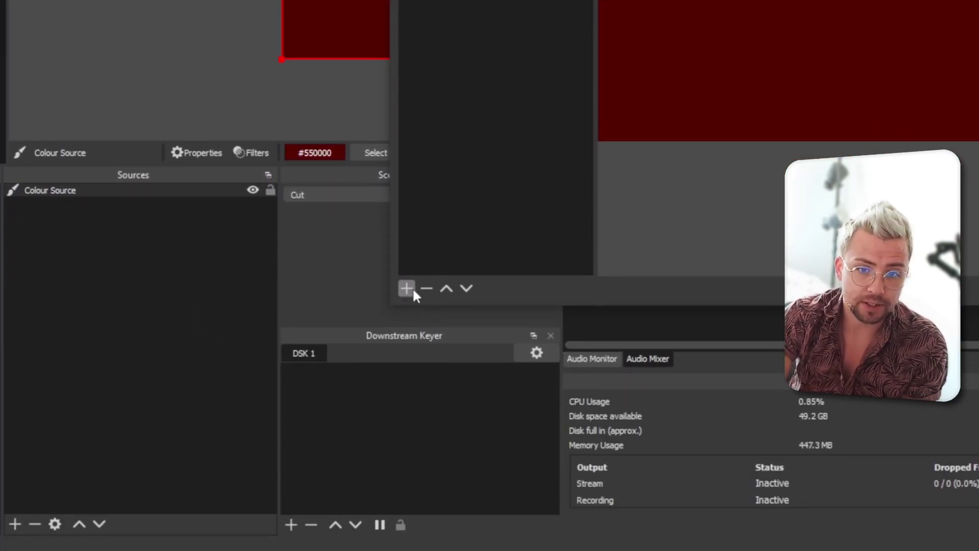
pyautogui.click(407, 376)
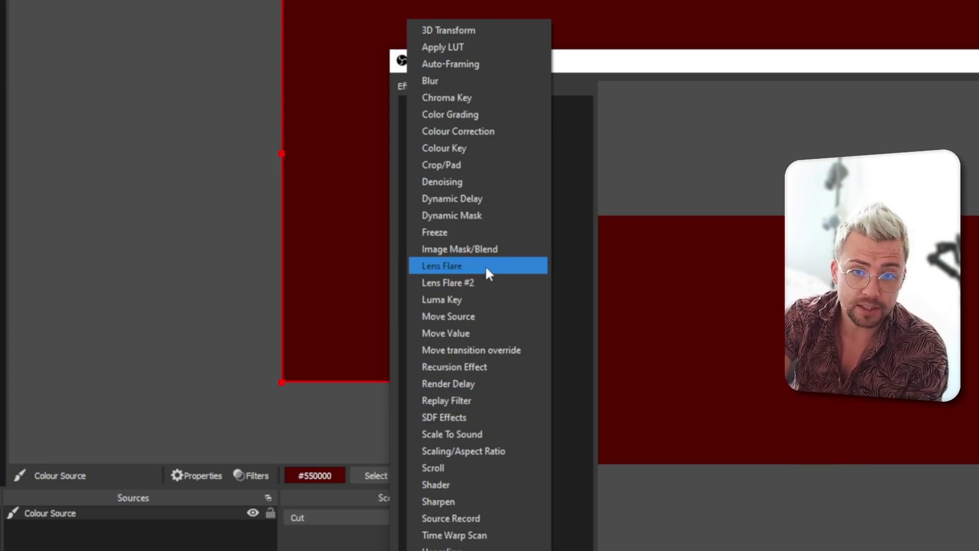
pyautogui.click(485, 265)
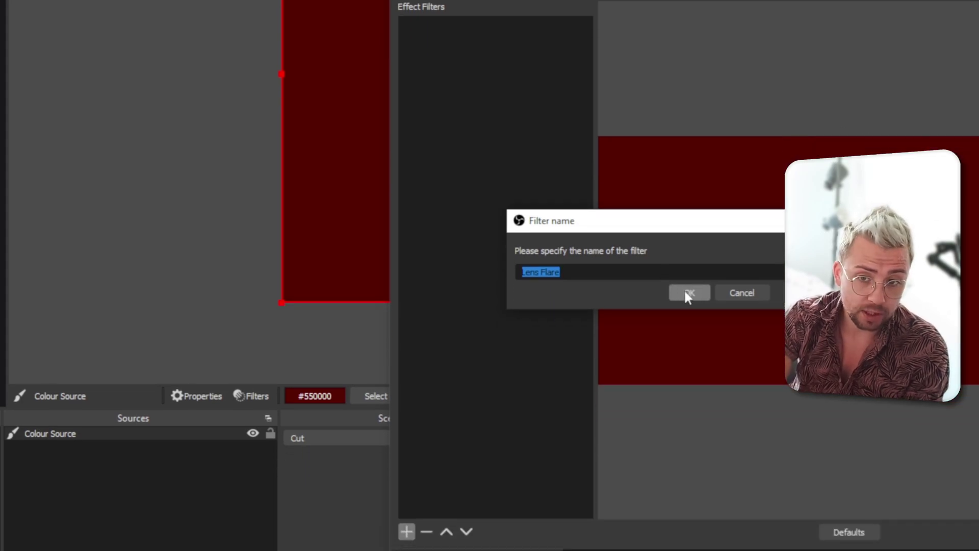
# Add the Lens Flare filter and tune its centre X/Y, amount, flare zoom and brightness 0.398.
pyautogui.click(683, 294)
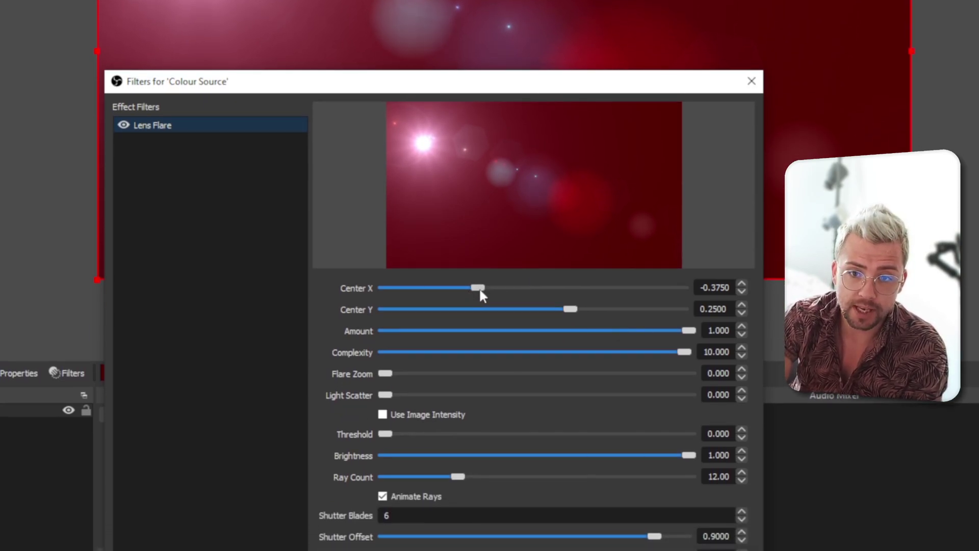
pyautogui.moveTo(480, 290)
pyautogui.mouseDown()
pyautogui.moveTo(614, 287)
pyautogui.moveTo(472, 285)
pyautogui.mouseUp()
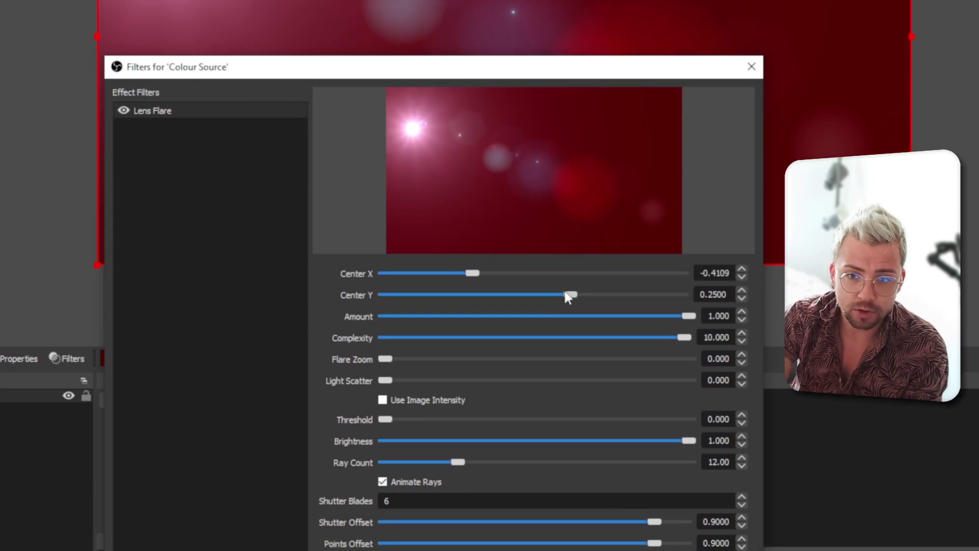
pyautogui.moveTo(571, 295); pyautogui.dragTo(549, 282)
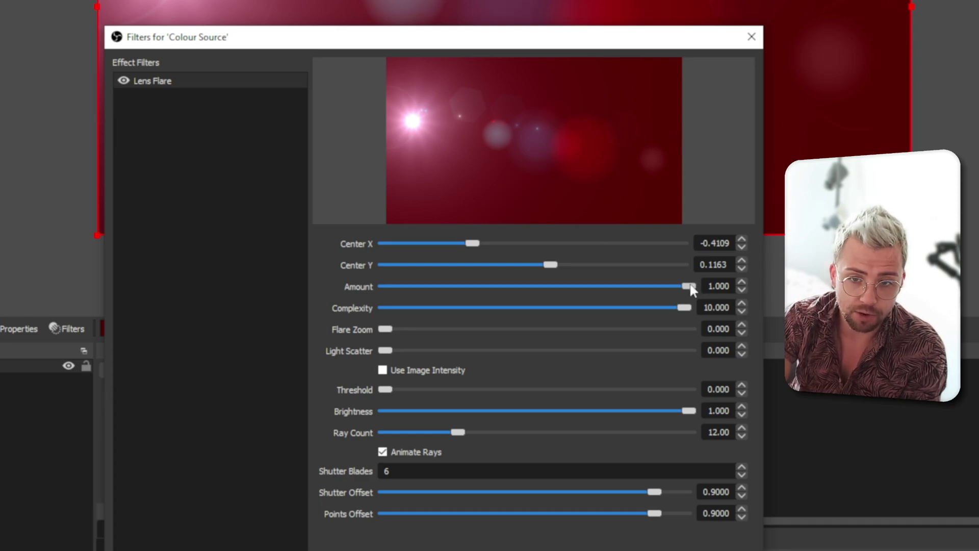
pyautogui.moveTo(690, 286)
pyautogui.mouseDown()
pyautogui.moveTo(415, 286)
pyautogui.moveTo(583, 276)
pyautogui.moveTo(539, 279)
pyautogui.moveTo(710, 294)
pyautogui.moveTo(489, 310)
pyautogui.moveTo(552, 316)
pyautogui.moveTo(566, 289)
pyautogui.moveTo(347, 279)
pyautogui.moveTo(696, 281)
pyautogui.mouseUp()
pyautogui.moveTo(396, 273); pyautogui.dragTo(490, 293)
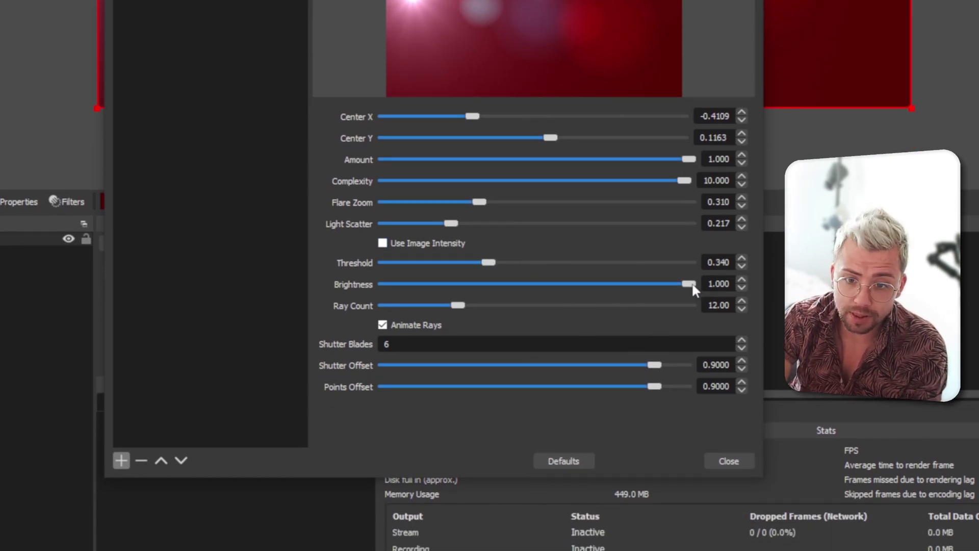
pyautogui.moveTo(691, 286); pyautogui.dragTo(508, 283)
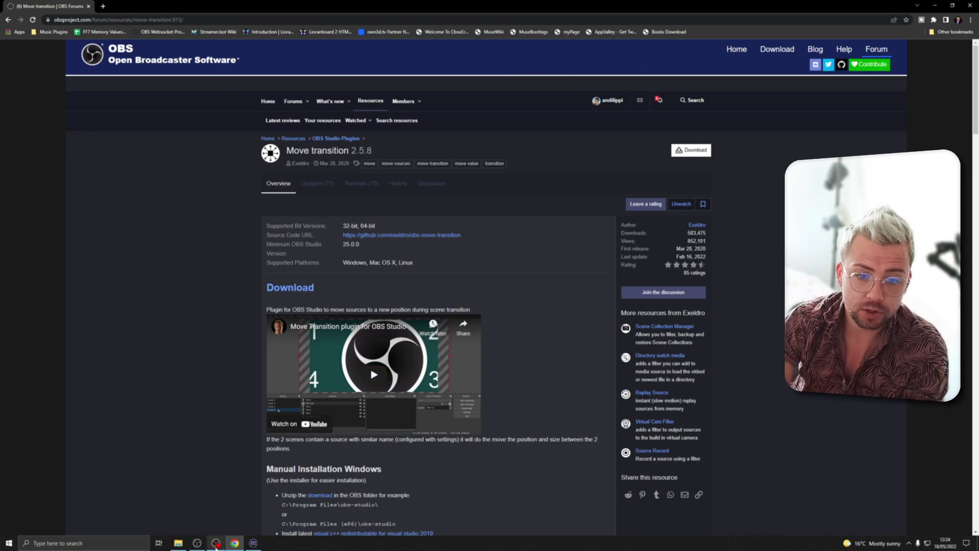
# Return from the Move transition page to OBS Studio's Colour Source filters window.
pyautogui.moveTo(216, 545)
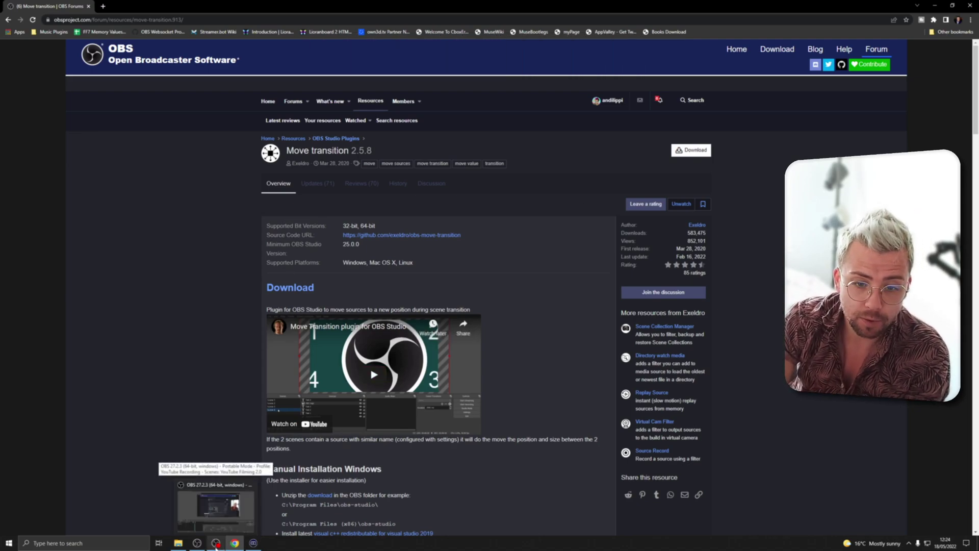
pyautogui.click(215, 544)
pyautogui.click(194, 546)
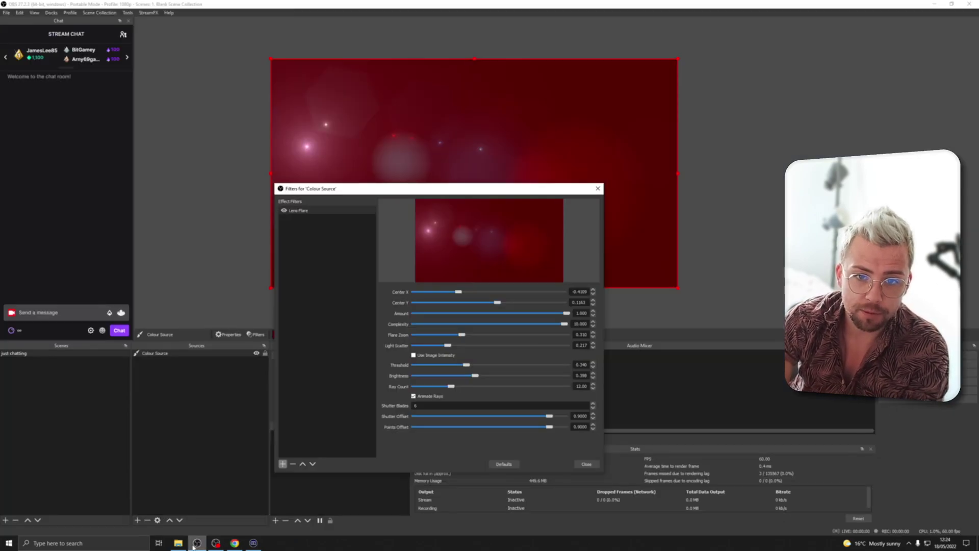
# Add a Move Value filter with Filter set to Lens Flare and Move Value Type to Settings.
pyautogui.click(283, 464)
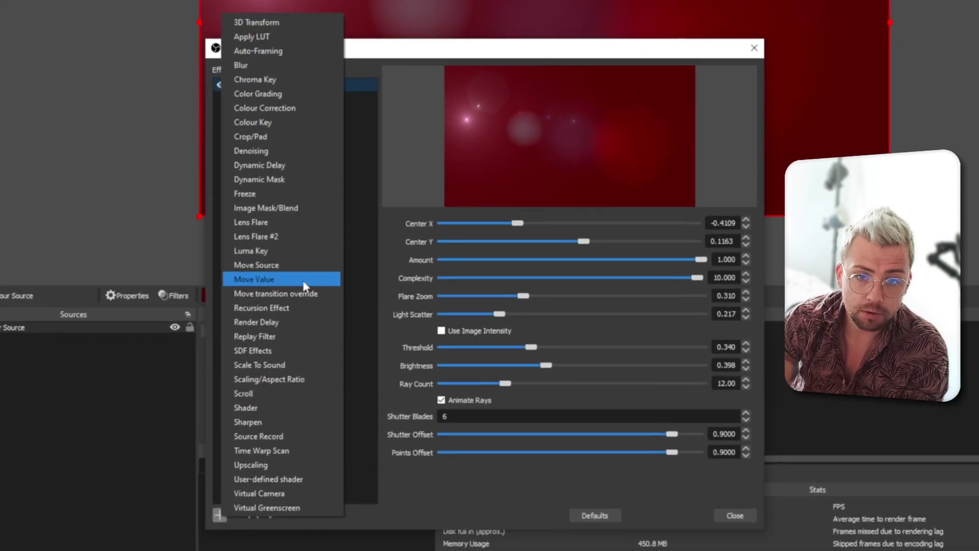
pyautogui.click(301, 277)
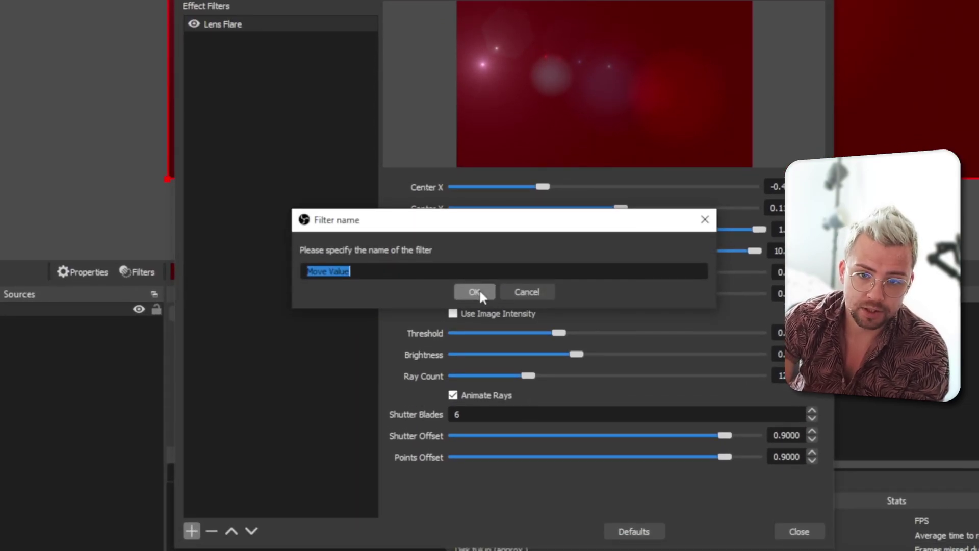
pyautogui.click(479, 290)
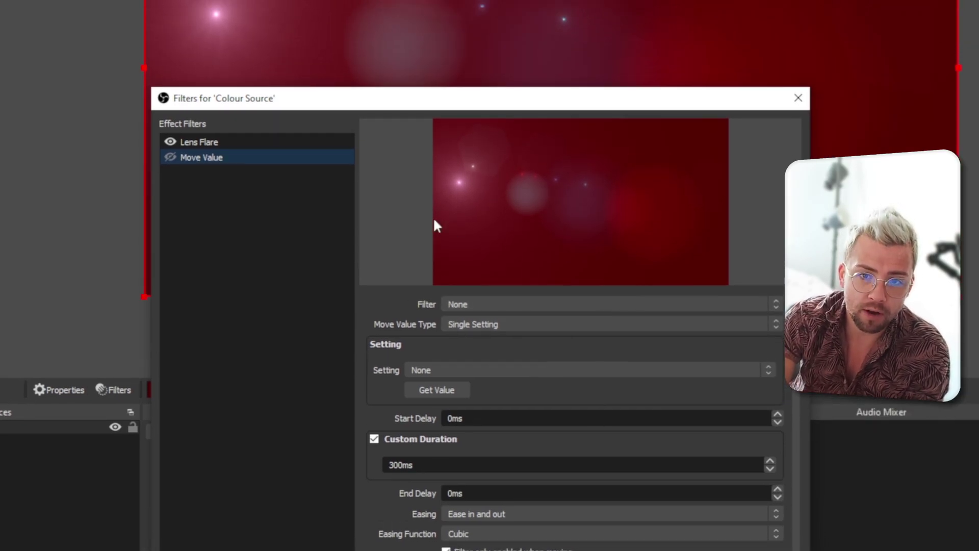
pyautogui.click(283, 147)
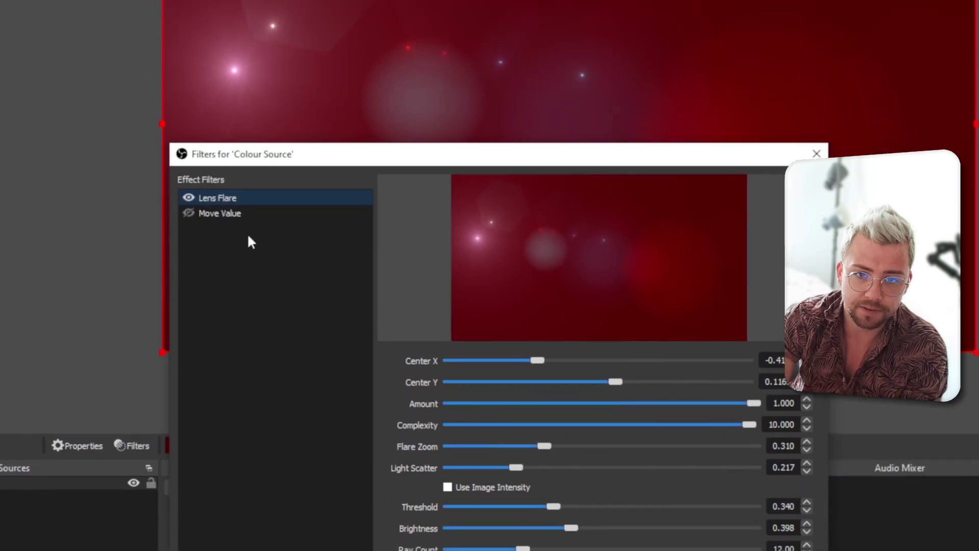
pyautogui.click(258, 264)
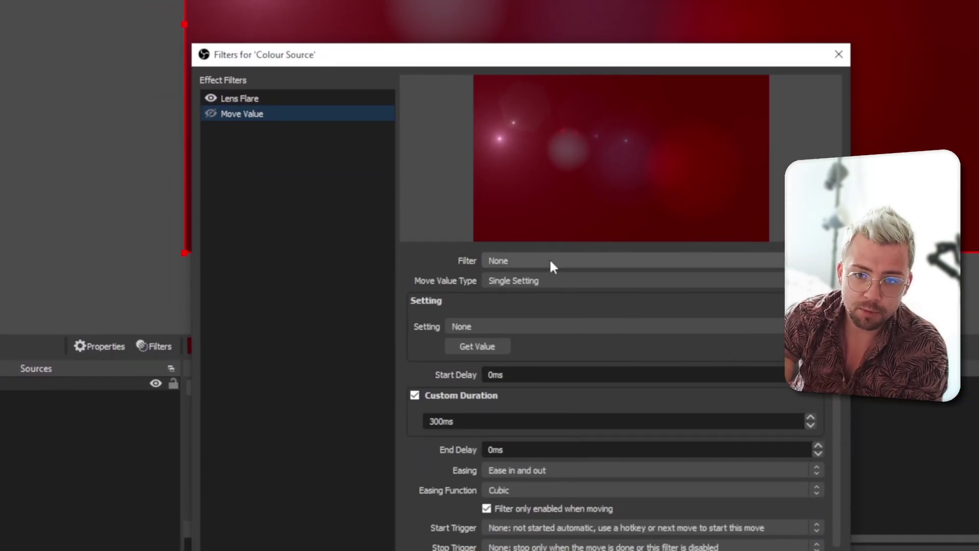
pyautogui.click(549, 260)
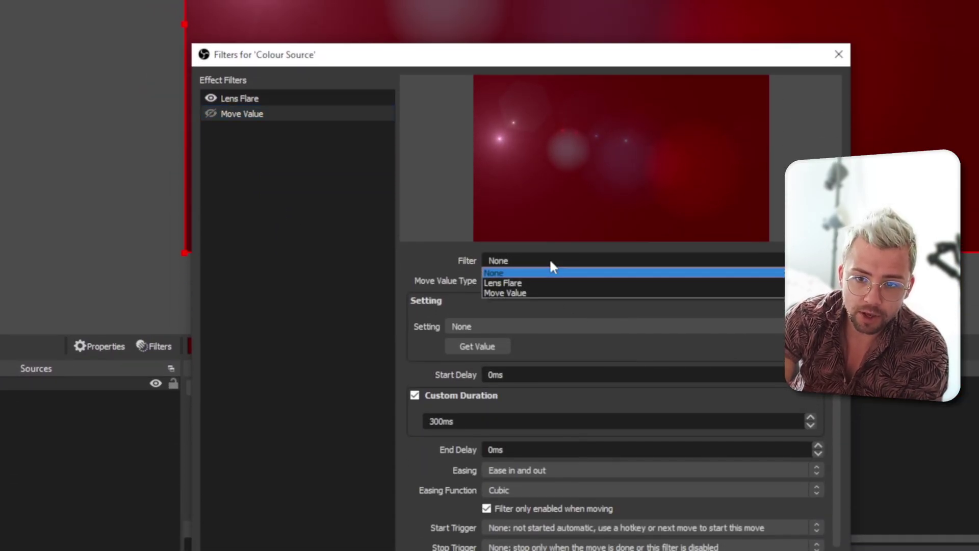
pyautogui.click(517, 287)
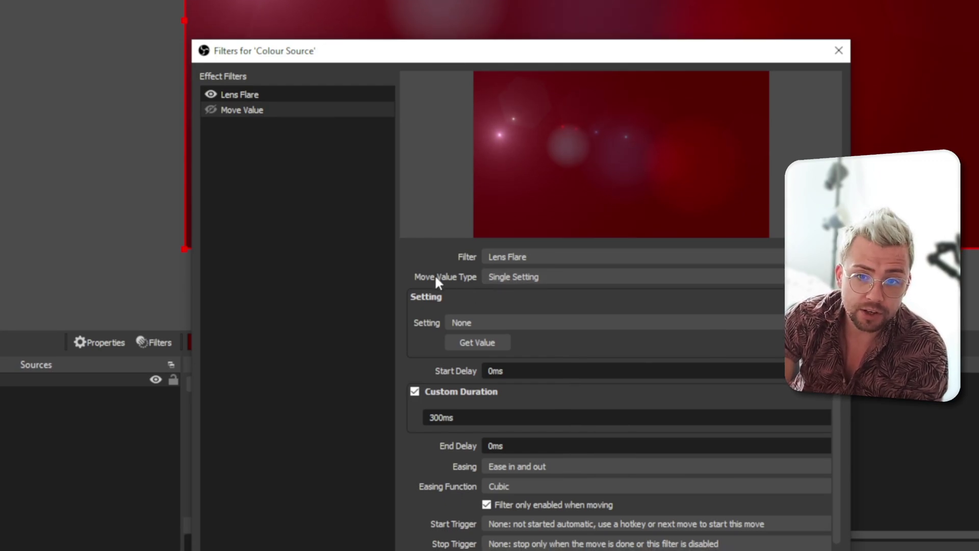
pyautogui.click(515, 278)
# Set the move's Lens Flare targets: Center X 0.4070, Amount 0.542, Flare Zoom 0.480, ray count above 12.
pyautogui.click(513, 289)
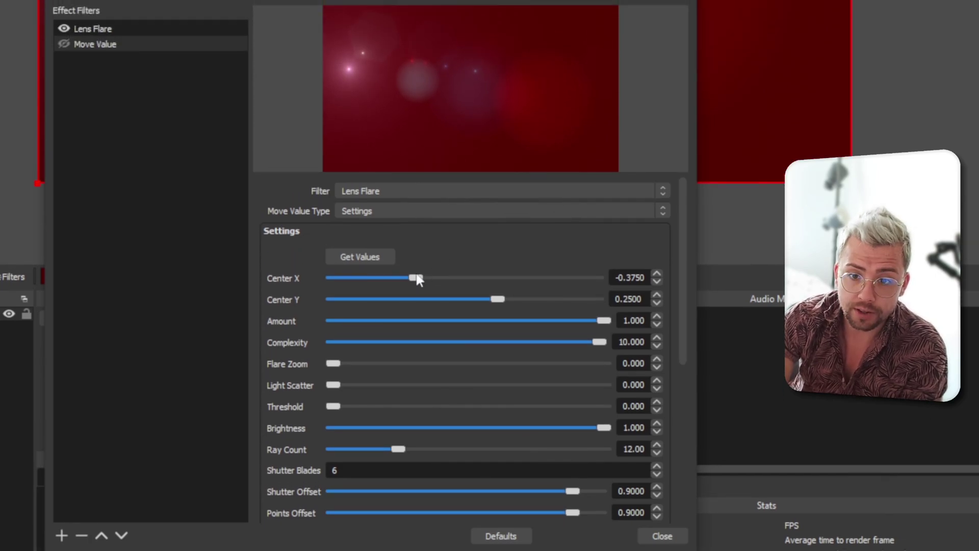
pyautogui.moveTo(416, 278); pyautogui.dragTo(449, 288)
pyautogui.moveTo(603, 291); pyautogui.dragTo(479, 300)
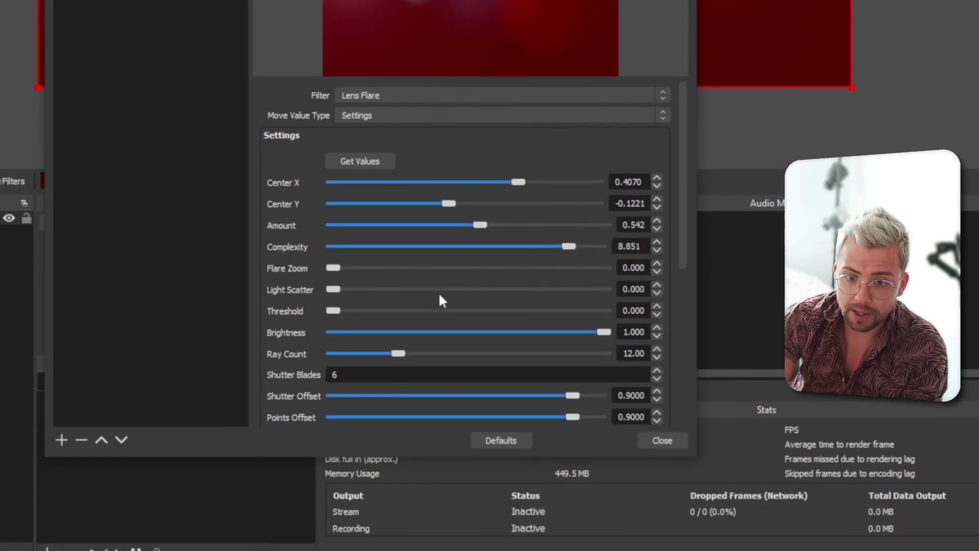
pyautogui.moveTo(375, 263); pyautogui.dragTo(461, 263)
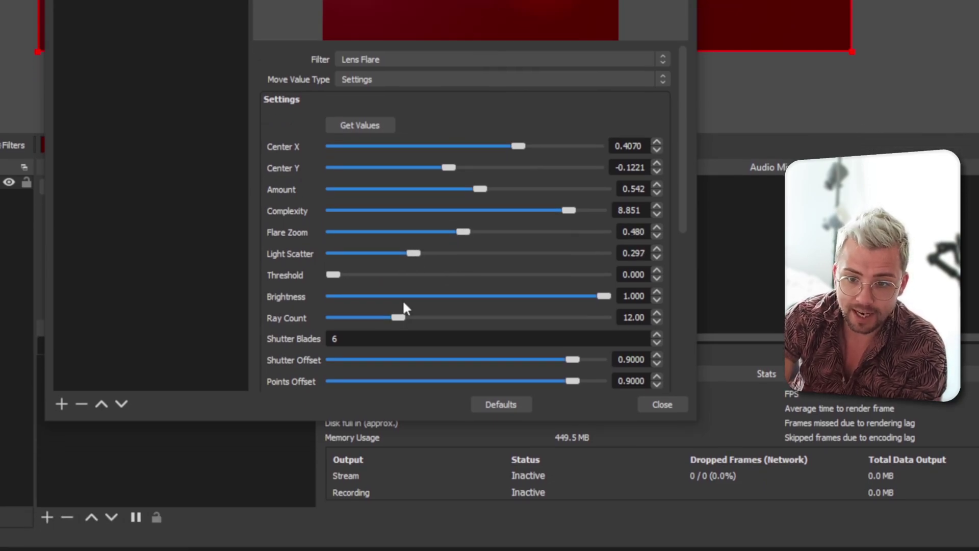
pyautogui.moveTo(398, 291); pyautogui.dragTo(443, 291)
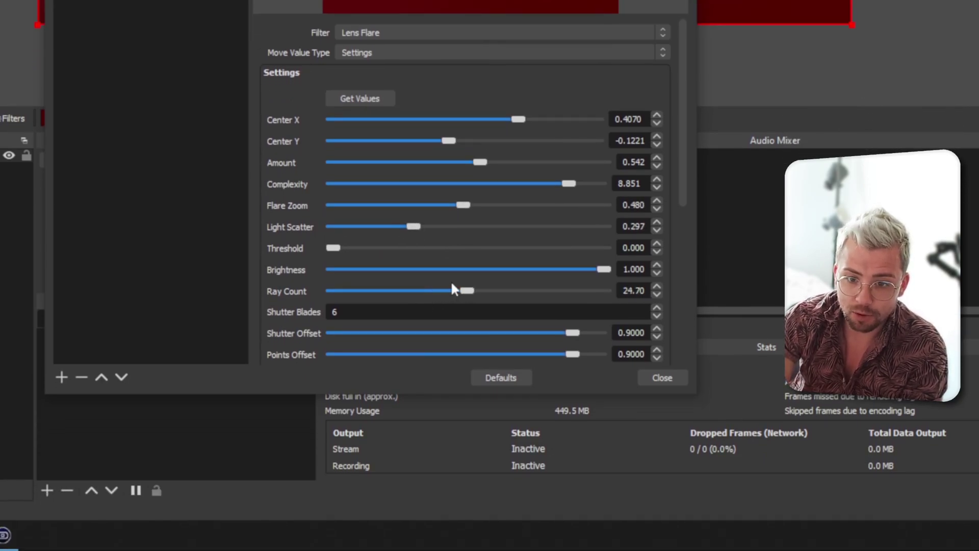
# Enter a 5000 ms custom duration and confirm Ease in and out with Cubic easing.
pyautogui.scroll(-5, 292, 302)
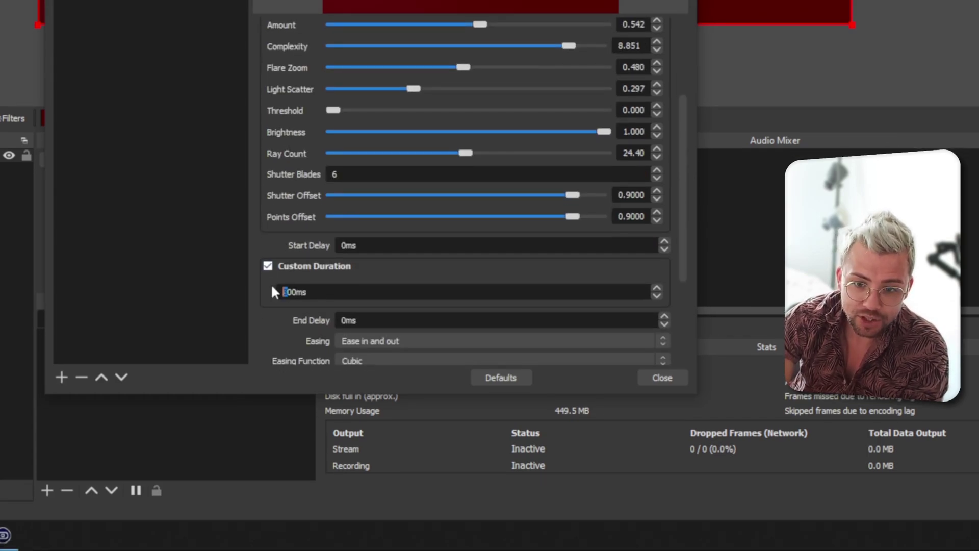
pyautogui.write('50')
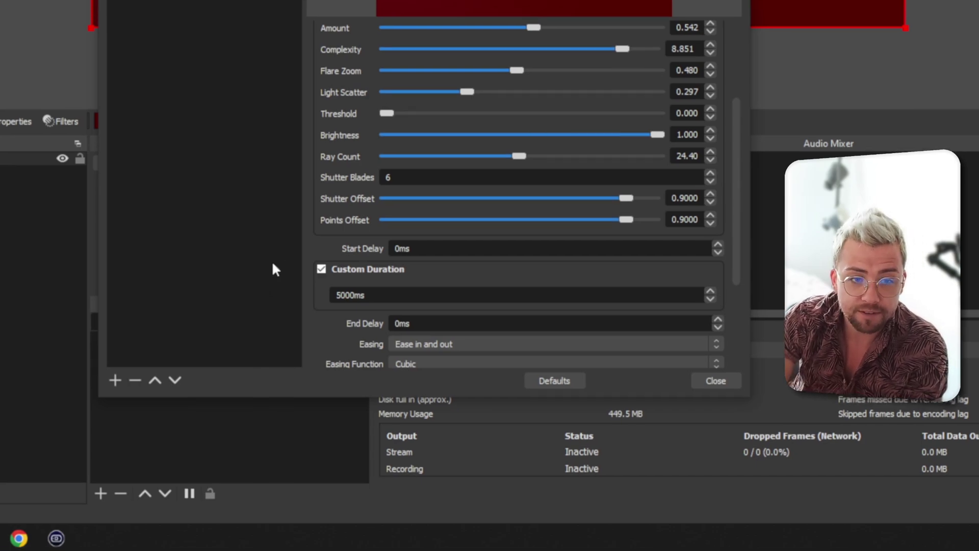
pyautogui.scroll(-5, 332, 321)
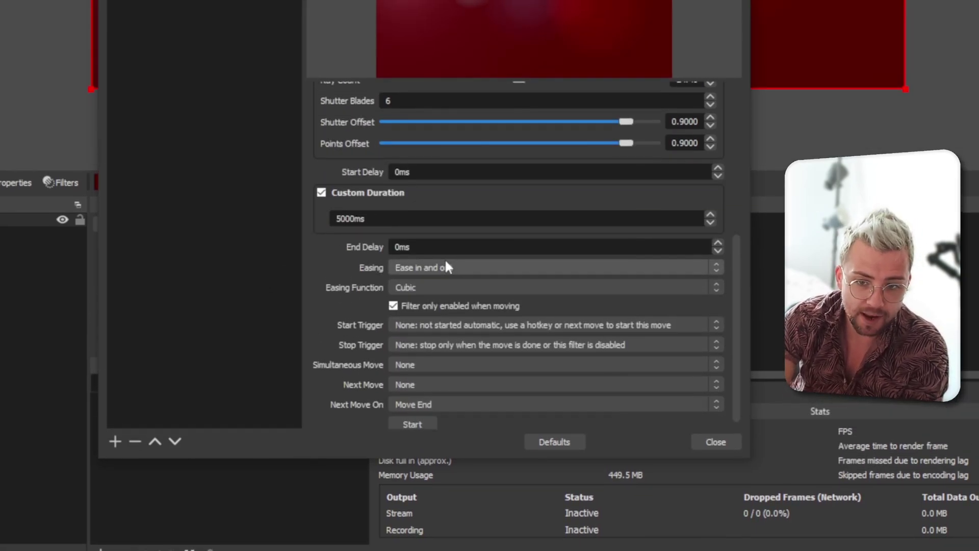
pyautogui.click(446, 264)
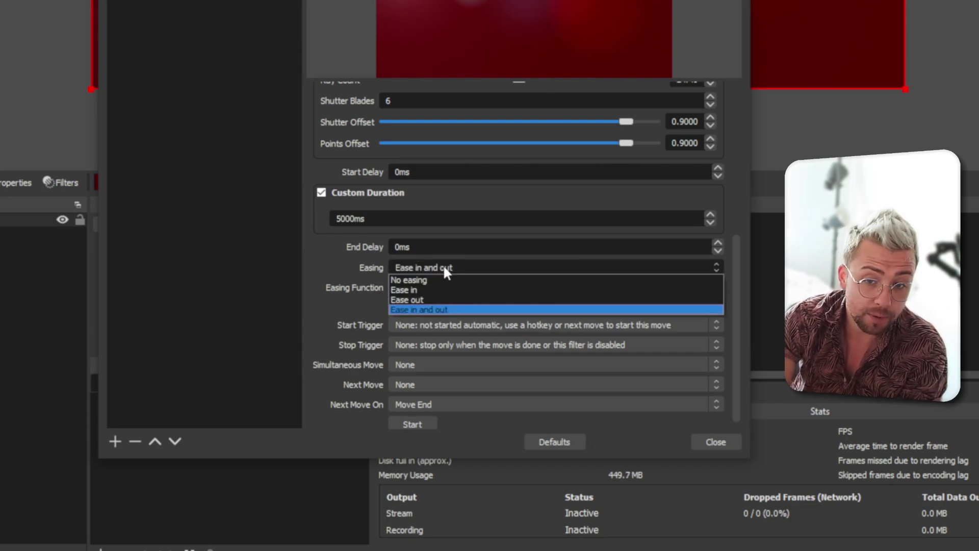
pyautogui.click(443, 267)
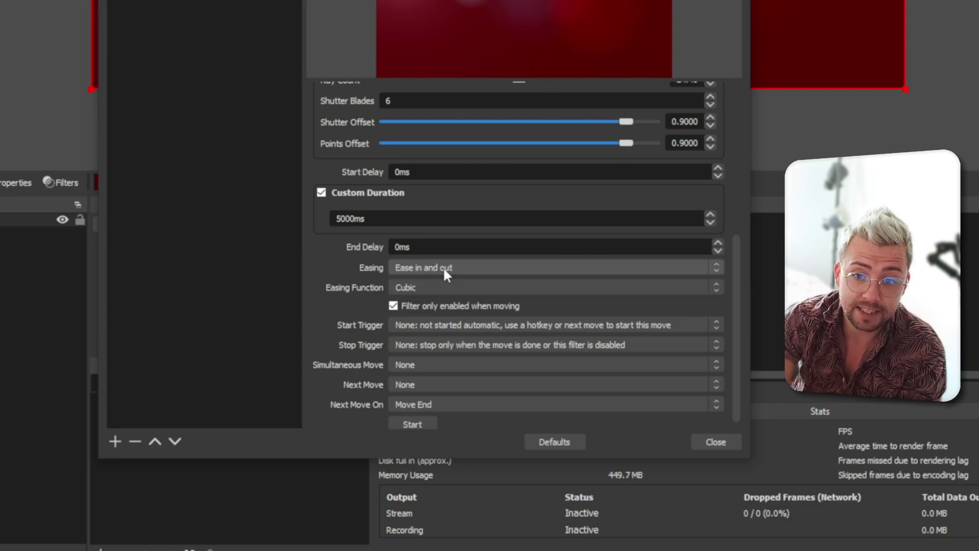
pyautogui.click(421, 286)
pyautogui.click(420, 287)
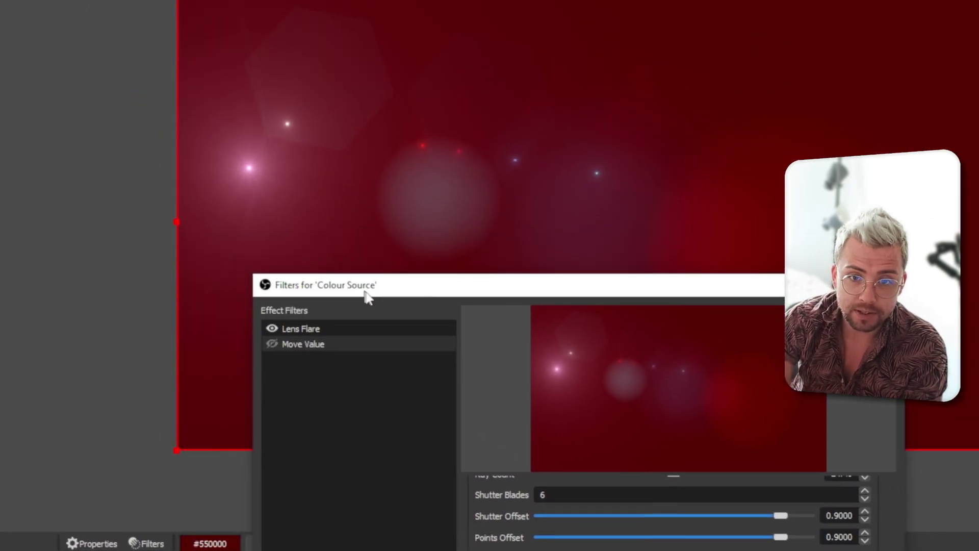
# Toggle the Move Value filter's eye icon, moving the Filters window aside to watch the canvas.
pyautogui.moveTo(375, 299); pyautogui.dragTo(416, 386)
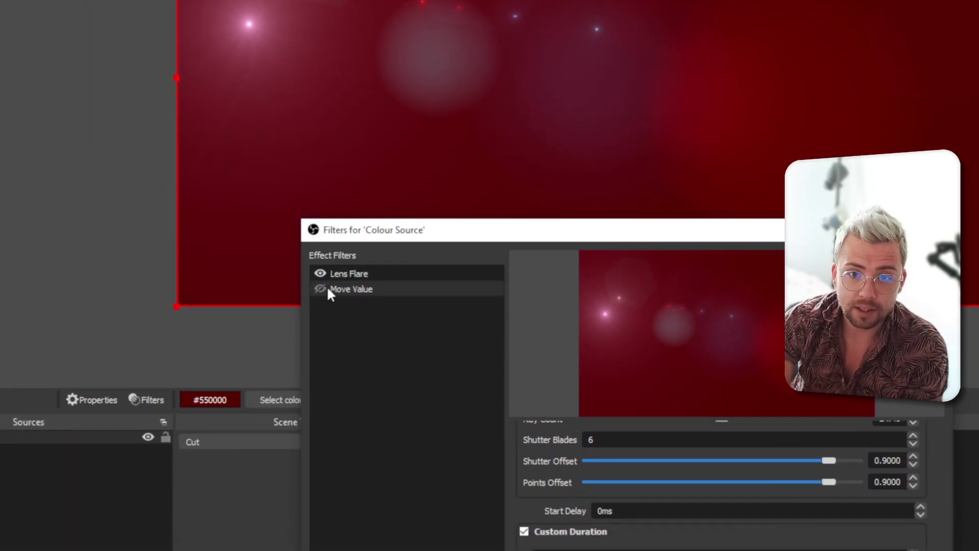
pyautogui.click(320, 289)
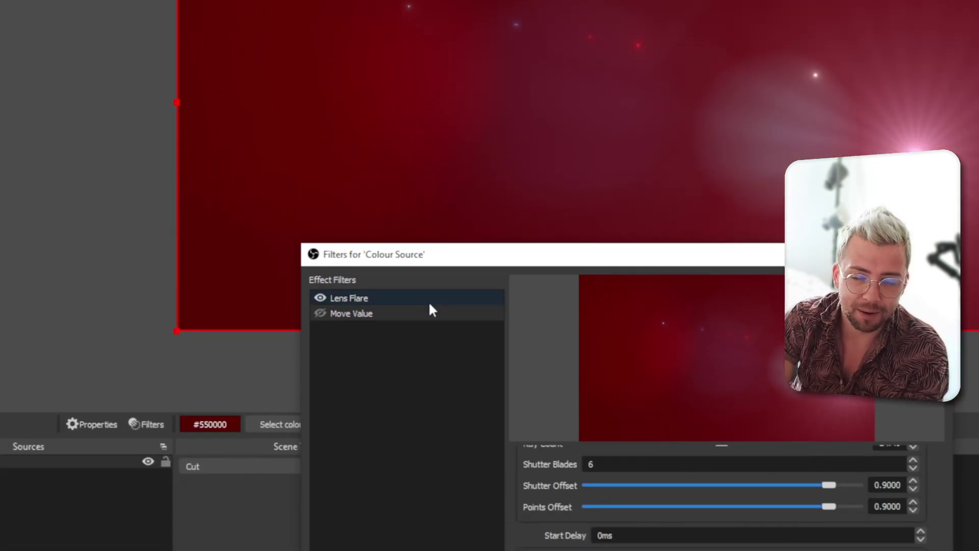
pyautogui.moveTo(459, 252); pyautogui.dragTo(402, 238)
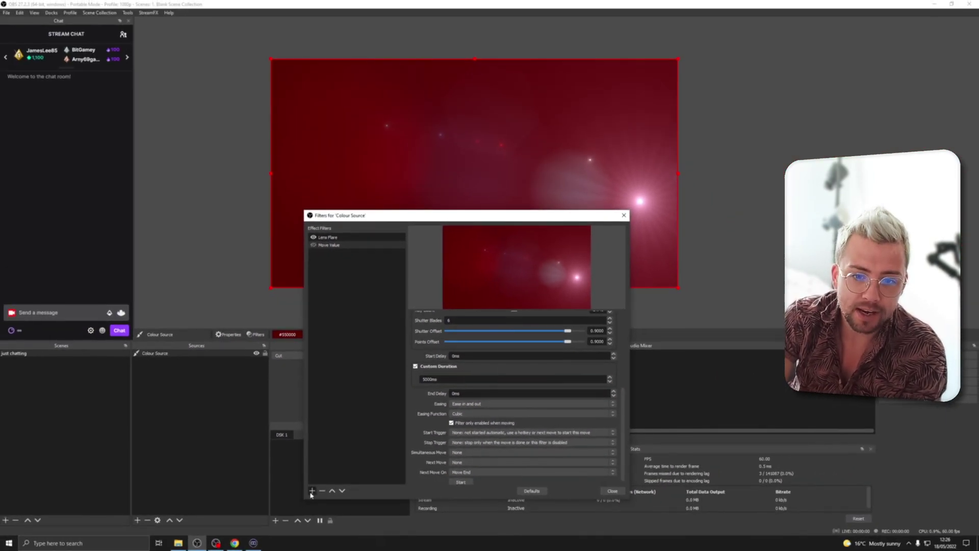
# Add a filter named 'Move Value 2' that moves the Lens Flare filter's Settings.
pyautogui.click(270, 517)
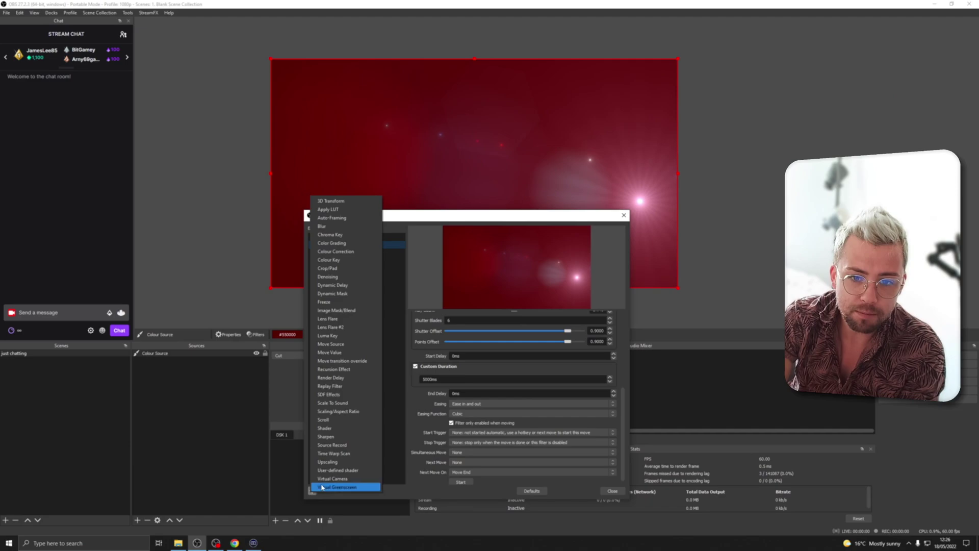
pyautogui.click(351, 352)
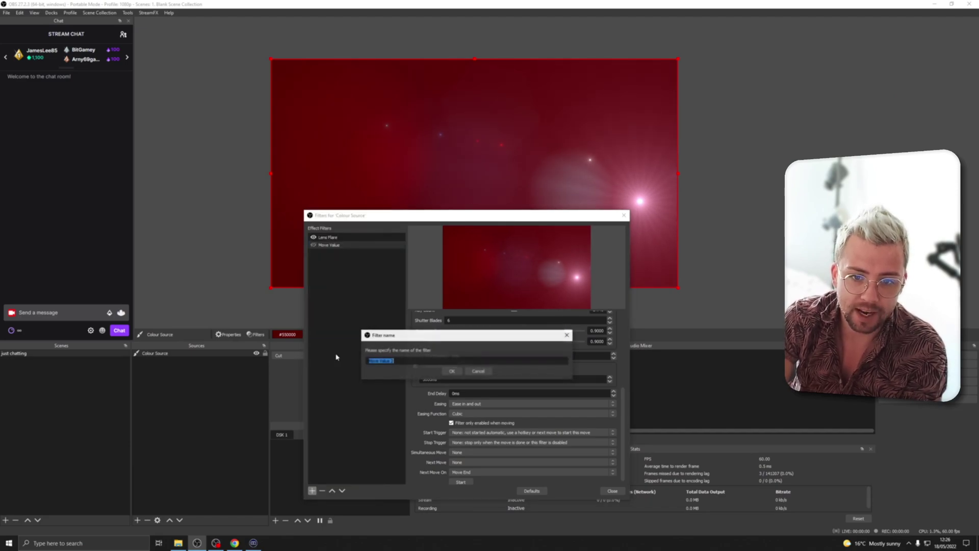
pyautogui.click(453, 371)
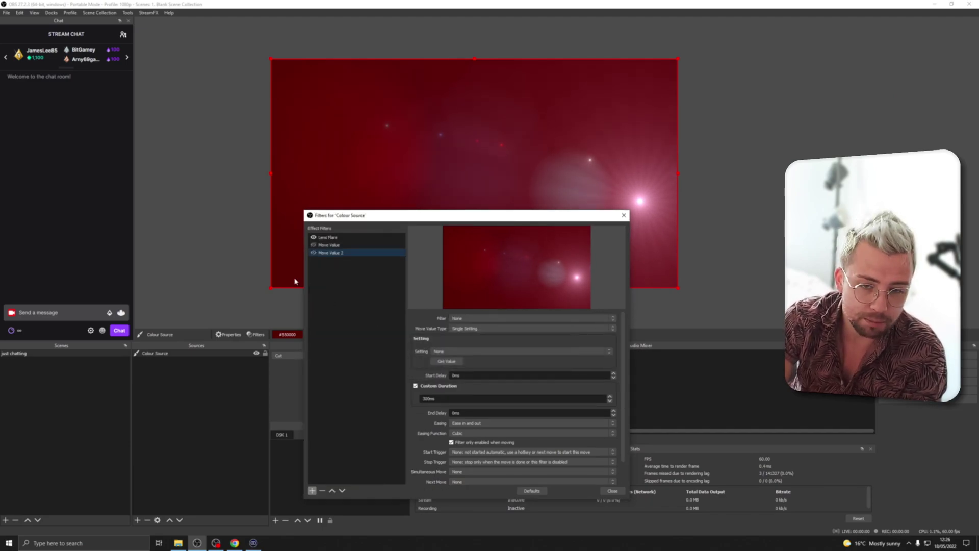
pyautogui.click(459, 320)
pyautogui.click(465, 329)
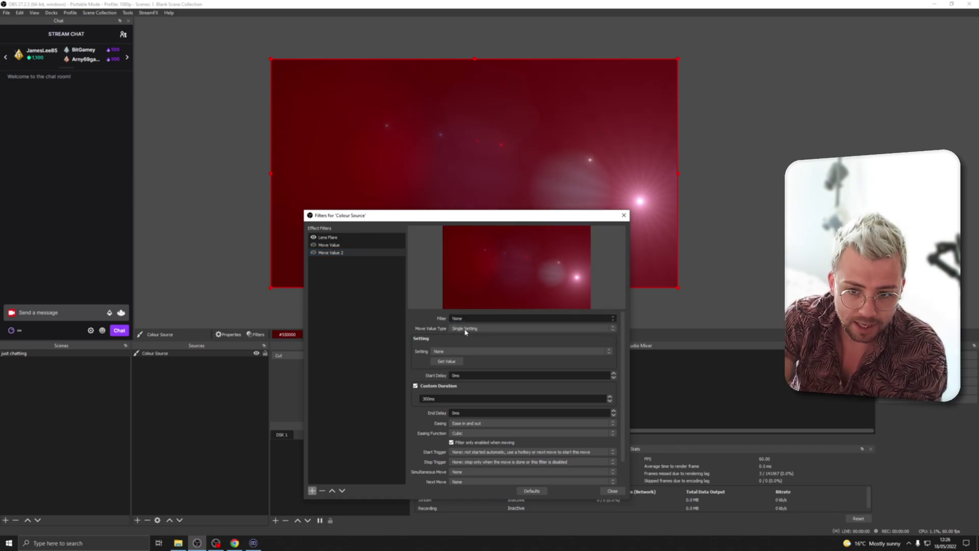
pyautogui.click(476, 330)
pyautogui.click(470, 339)
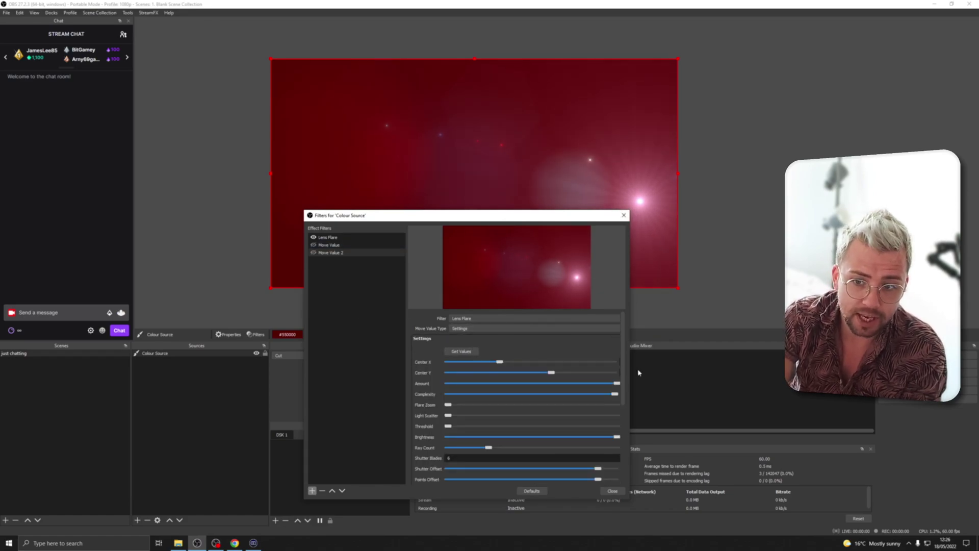
# Copy in the current Lens Flare values and shift the flare's Center X to -0.7037.
pyautogui.moveTo(632, 368); pyautogui.dragTo(656, 360)
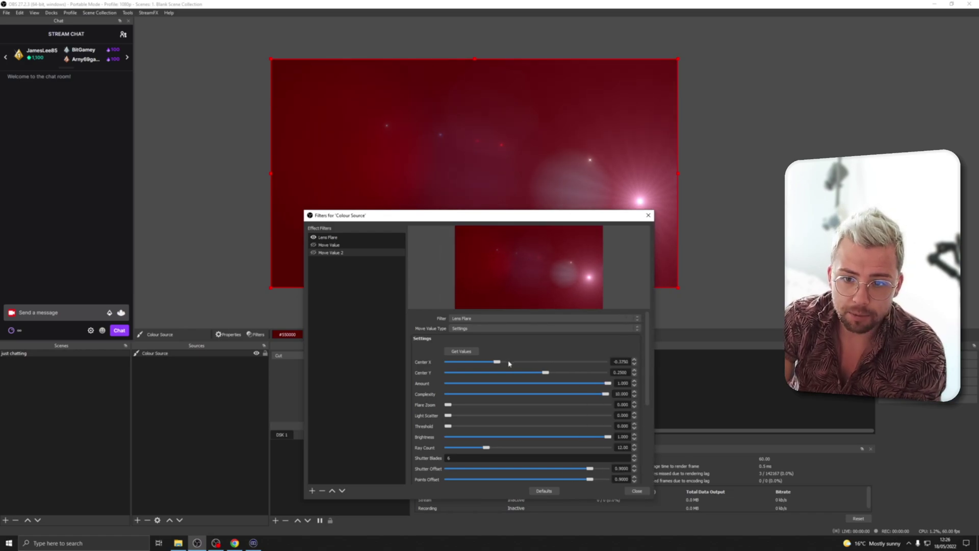
pyautogui.click(464, 353)
pyautogui.click(471, 361)
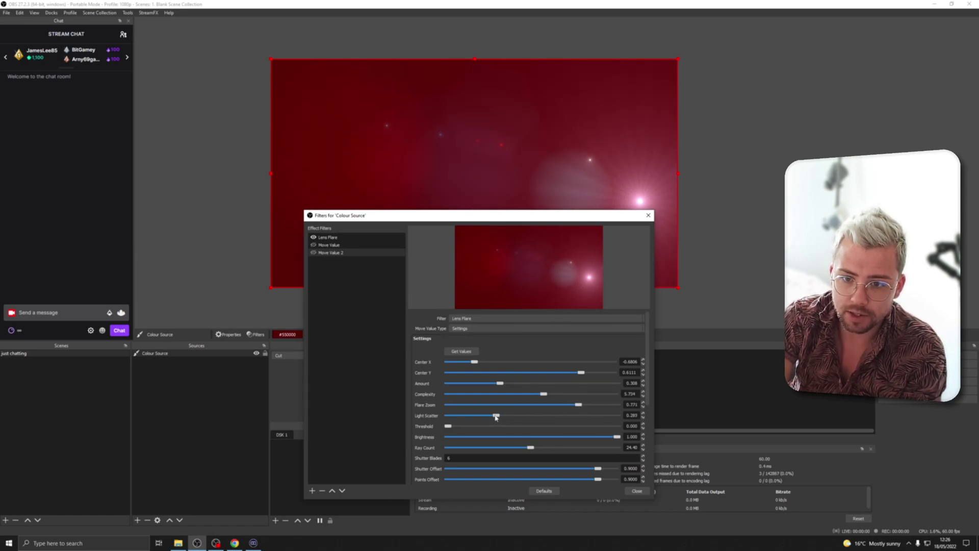
pyautogui.scroll(-1, 466, 432)
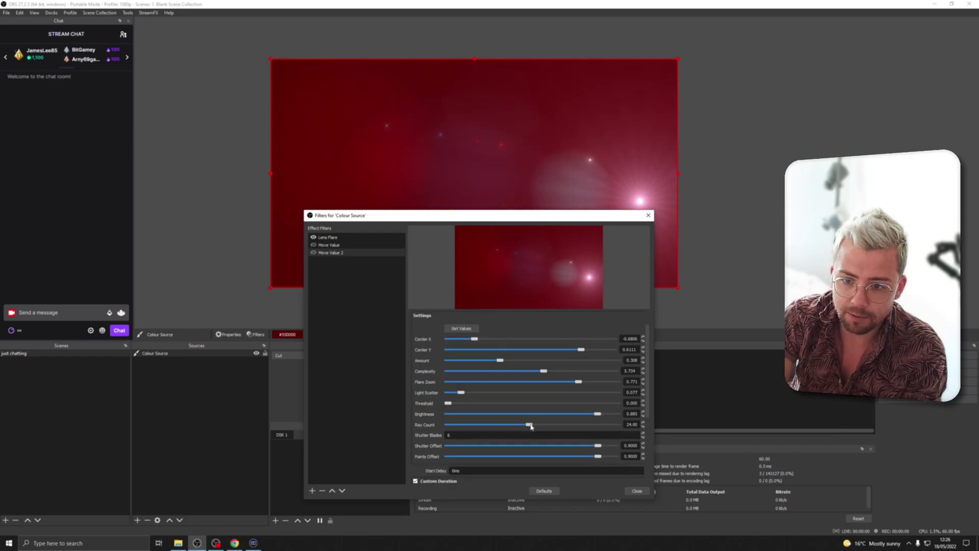
pyautogui.scroll(-2, 476, 432)
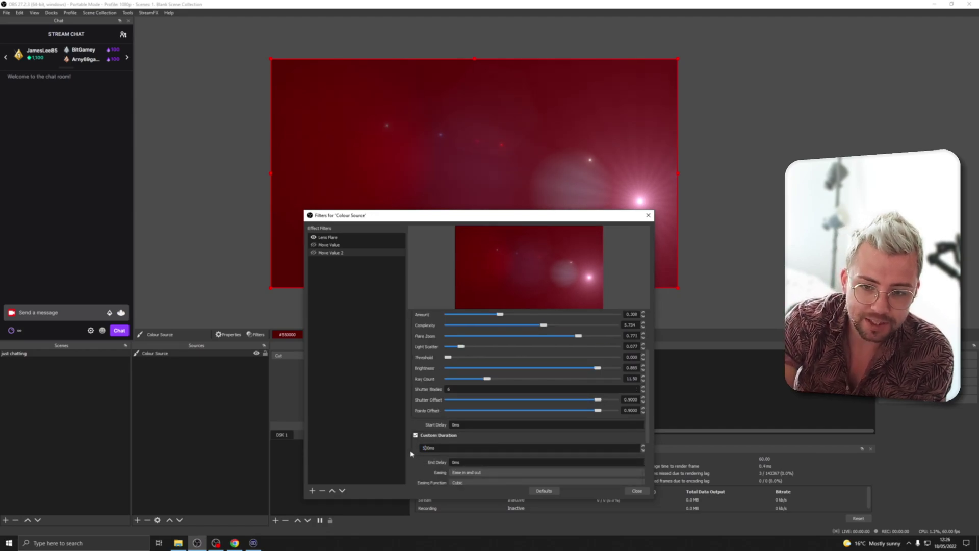
pyautogui.scroll(-2, 436, 408)
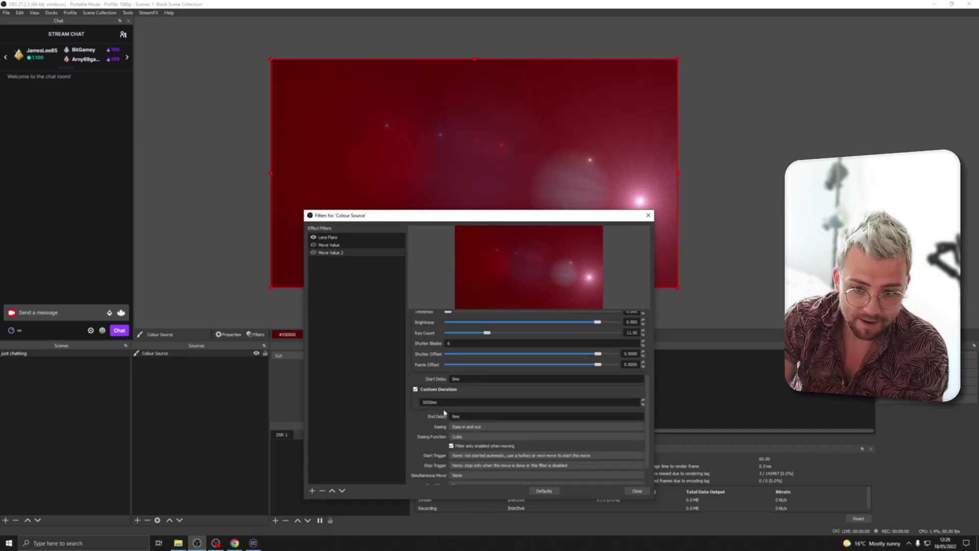
pyautogui.scroll(-1, 442, 433)
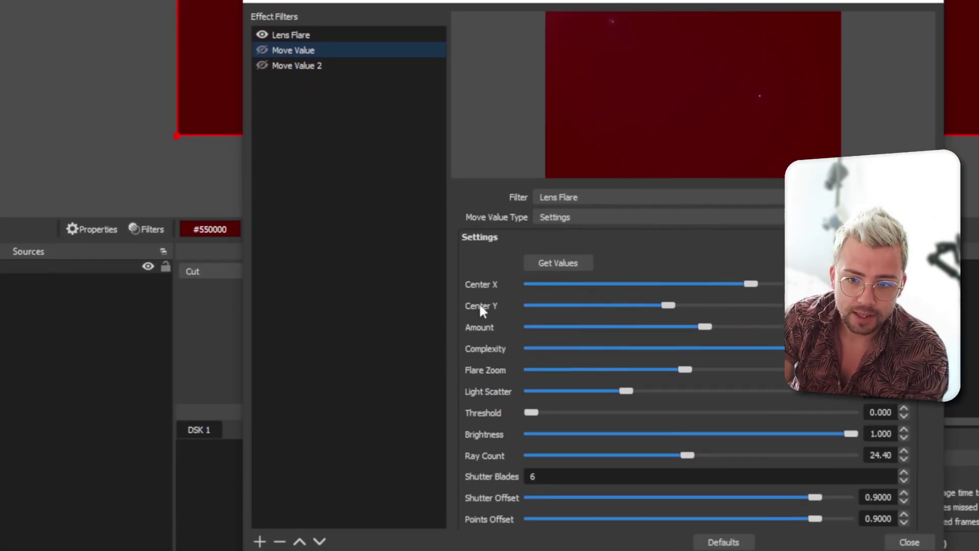
# Set Move Value's Next Move to Move Value 2.
pyautogui.scroll(-5, 479, 497)
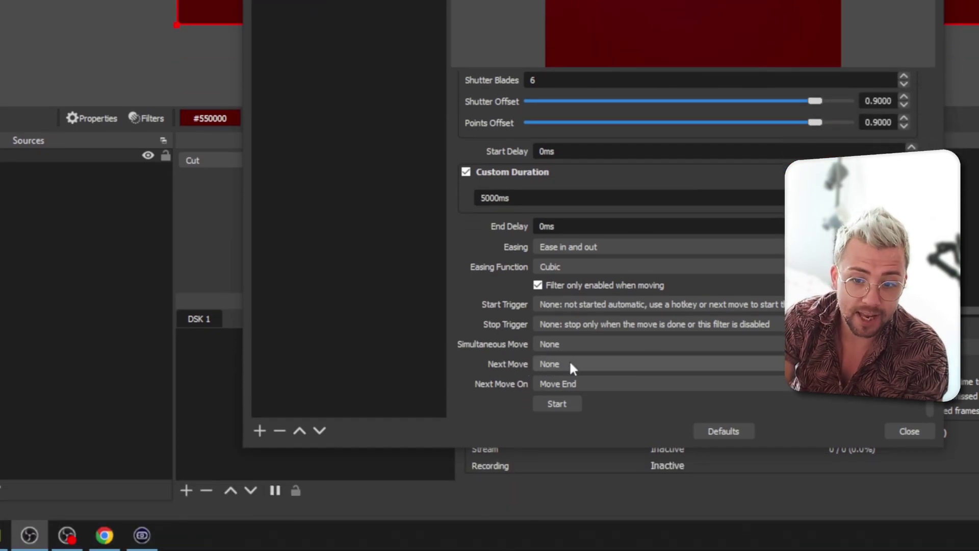
pyautogui.click(570, 363)
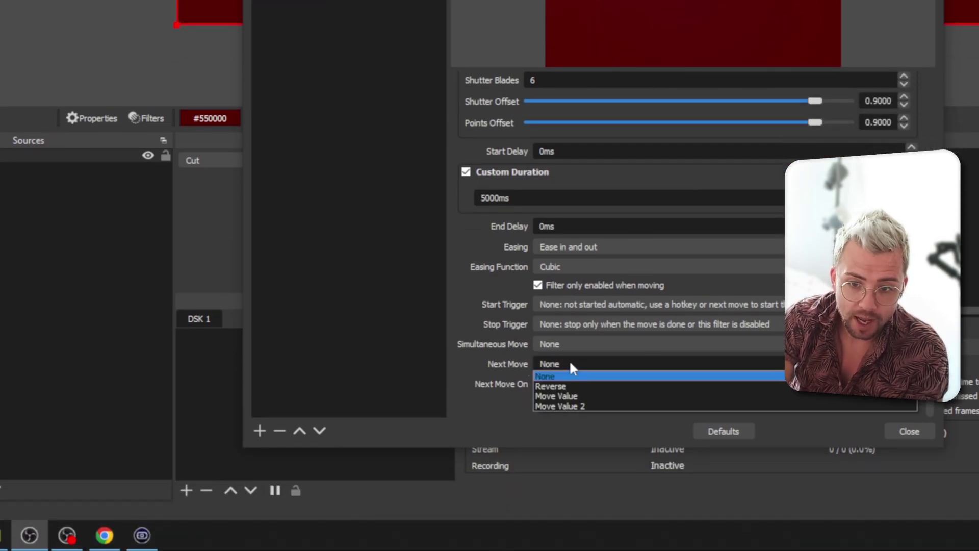
pyautogui.click(570, 406)
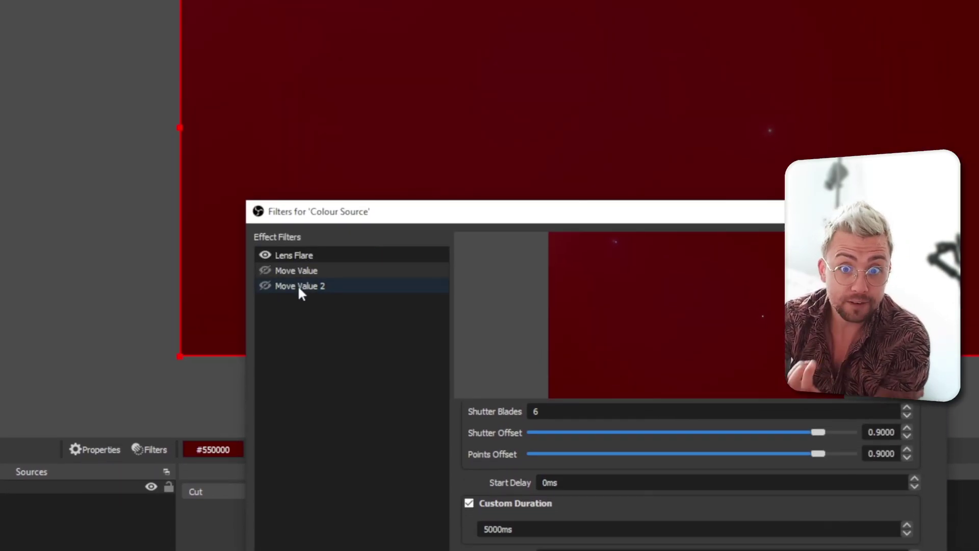
# Set Move Value 2's Next Move back to Move Value.
pyautogui.click(298, 286)
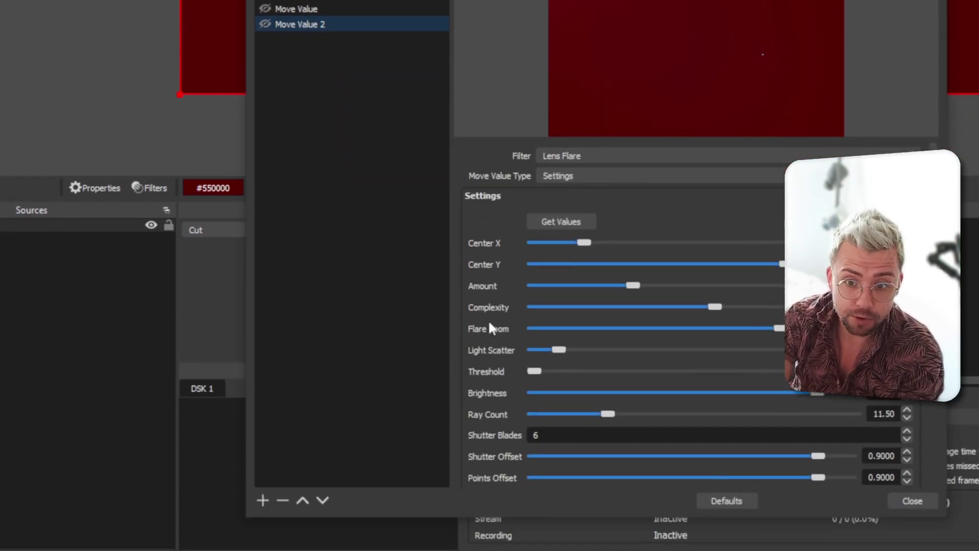
pyautogui.scroll(-5, 488, 319)
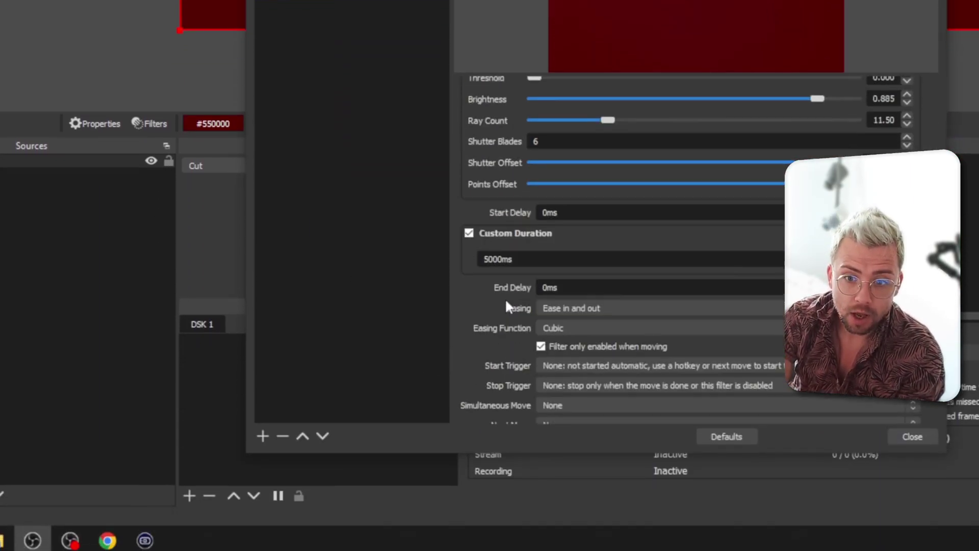
pyautogui.scroll(-1, 506, 305)
pyautogui.click(561, 366)
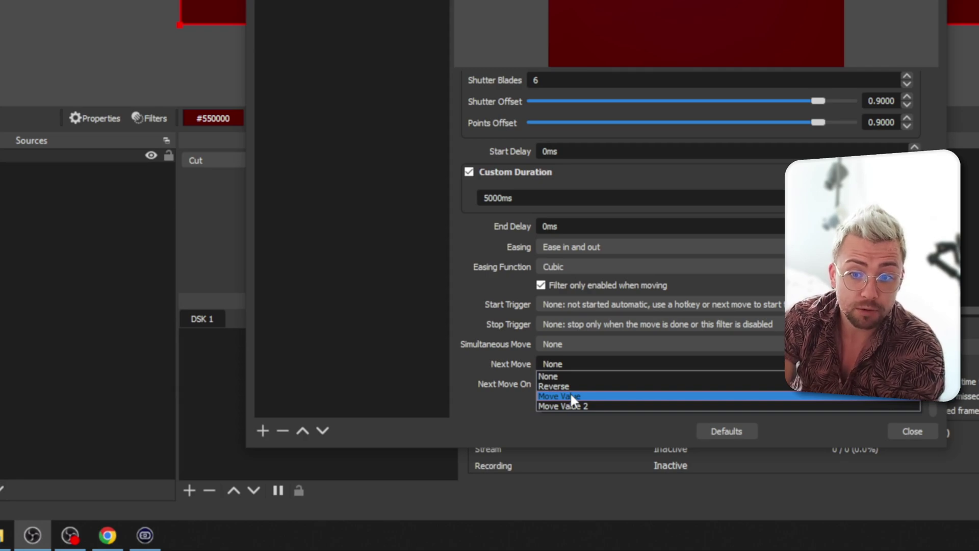
pyautogui.click(570, 396)
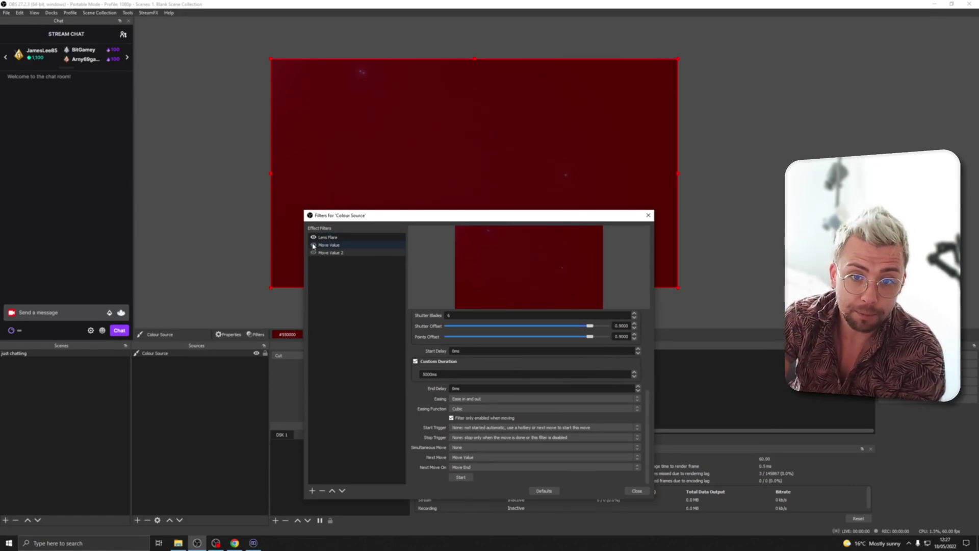
# Move the Filters window down to watch the lens flare animate across the red canvas.
pyautogui.moveTo(385, 215); pyautogui.dragTo(365, 334)
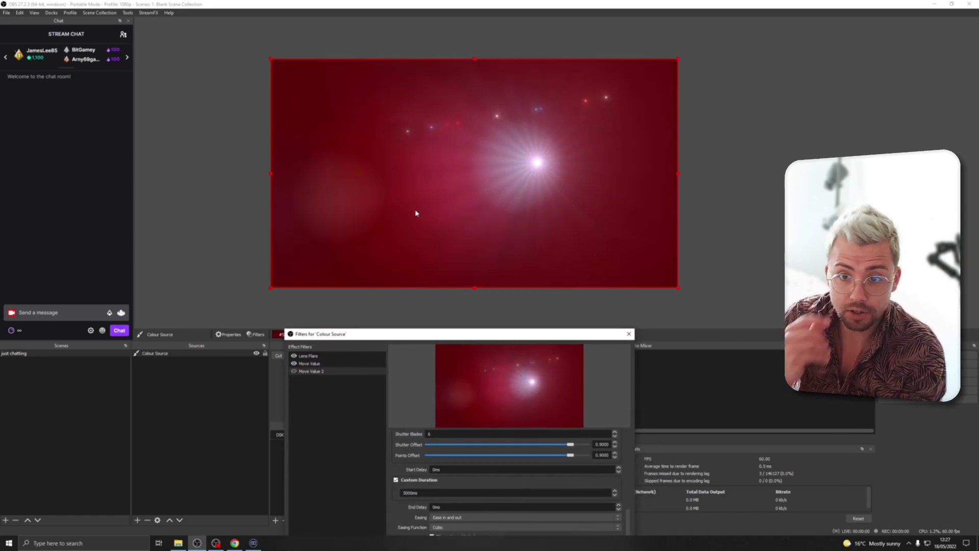